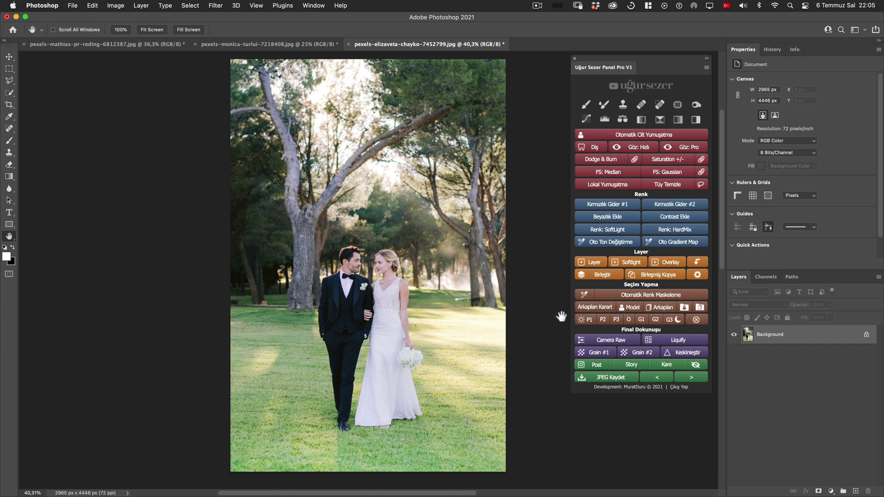
- Add the Arkaplan Karart darkening curves layer at 35% and preview its mask
left_click(601, 308)
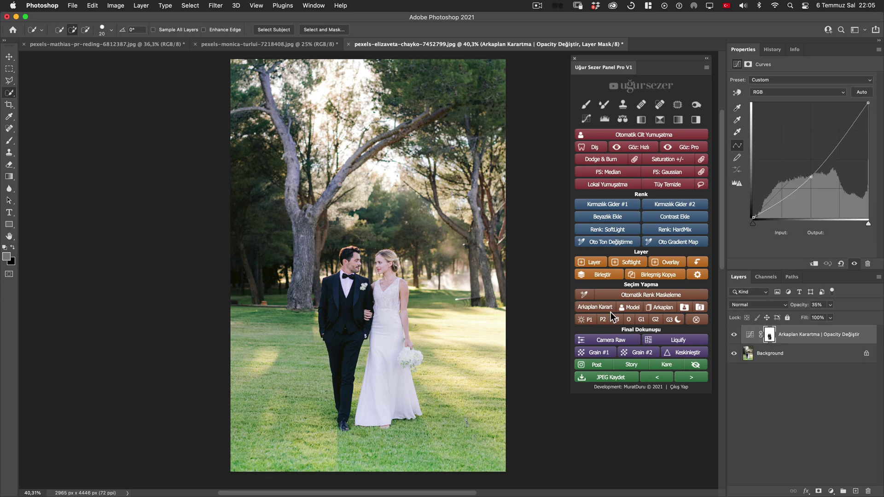
left_click(769, 337, "alt")
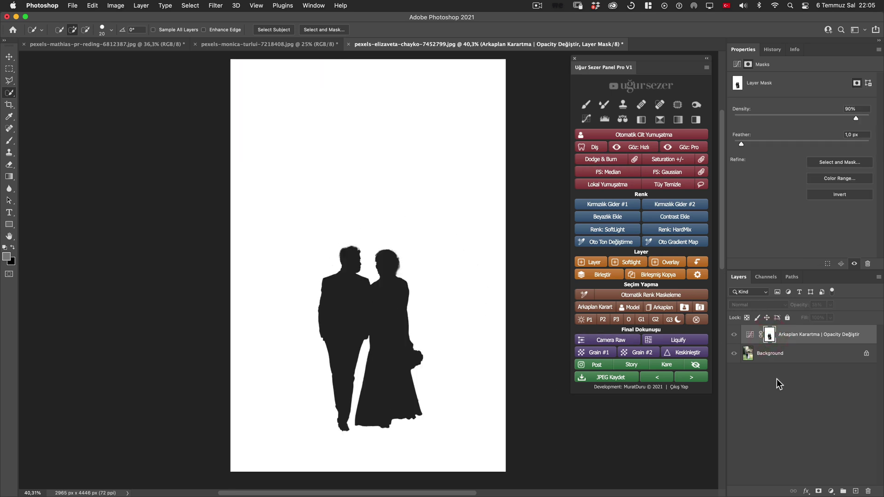
left_click(749, 335)
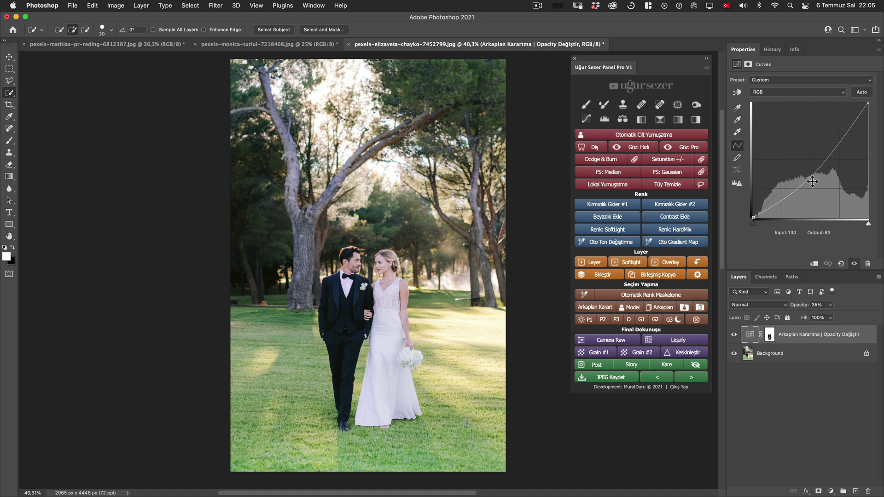
- Toggle the darkening layer on and off to compare, leaving it visible
left_click(734, 335)
left_click(735, 335)
left_click(735, 335)
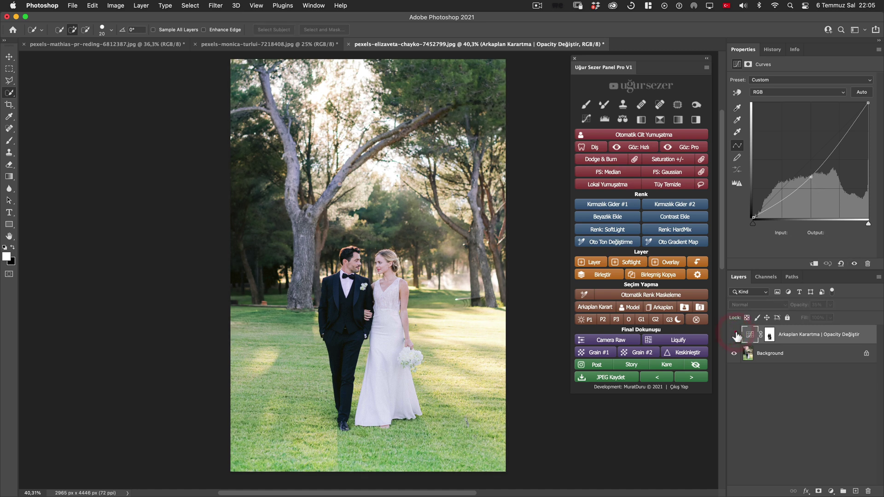
left_click(735, 335)
left_click(735, 335)
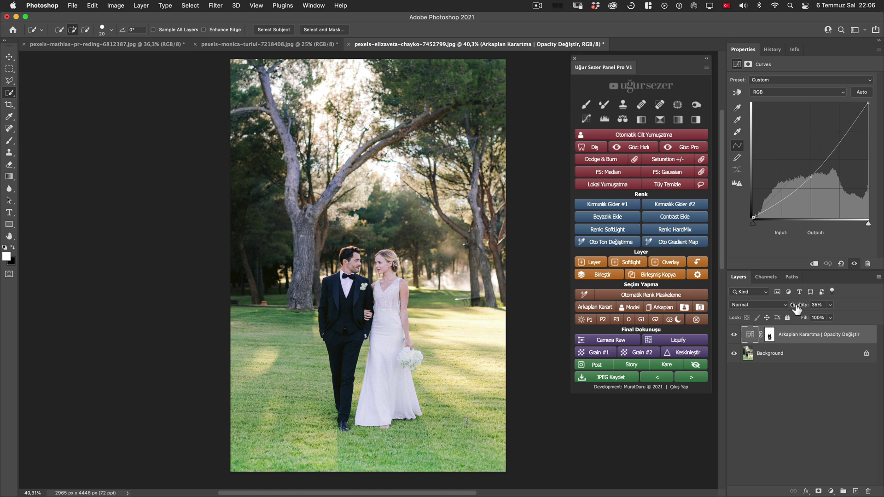
- Raise the background-darkening Curves layer's opacity from 35% to 80%
left_click_drag(797, 309, 806, 309)
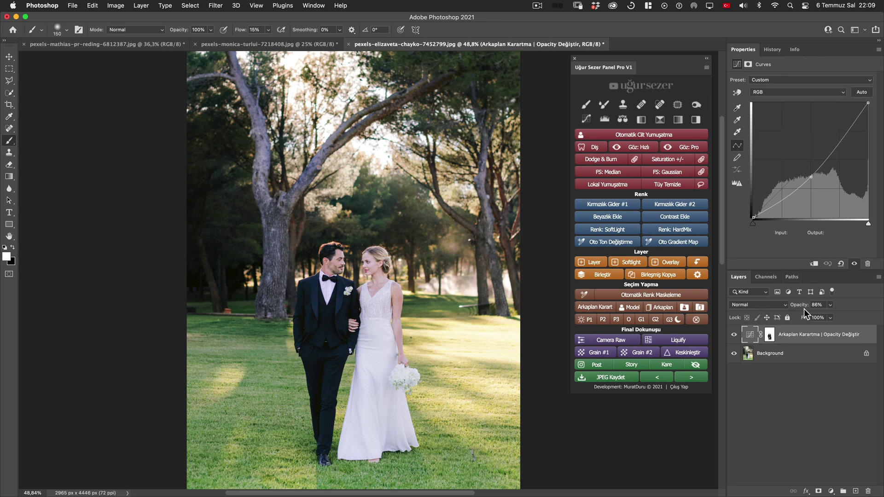
left_click_drag(804, 309, 798, 309)
left_click(798, 309)
scroll(389, 289, "up", 3, "alt")
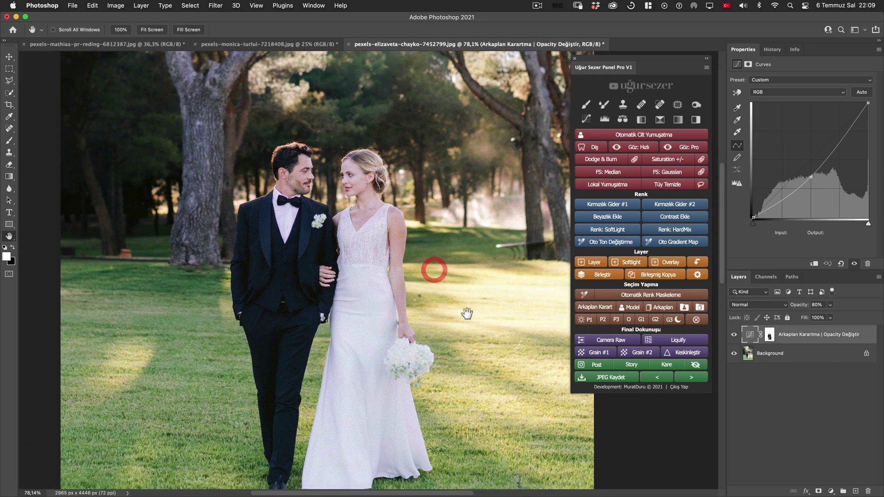
left_click_drag(434, 267, 472, 302)
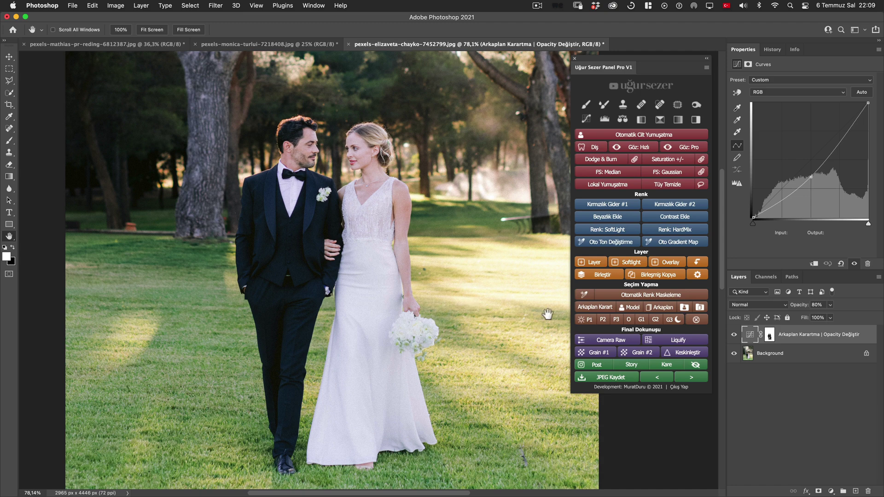
- Ready the darkening mask for painting with a black Brush and view its couple silhouette
left_click(769, 336, "alt")
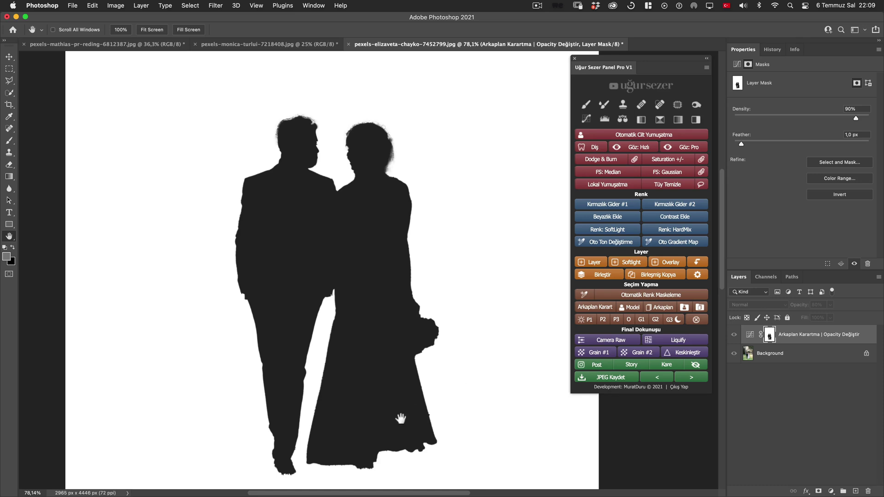
left_click(593, 109)
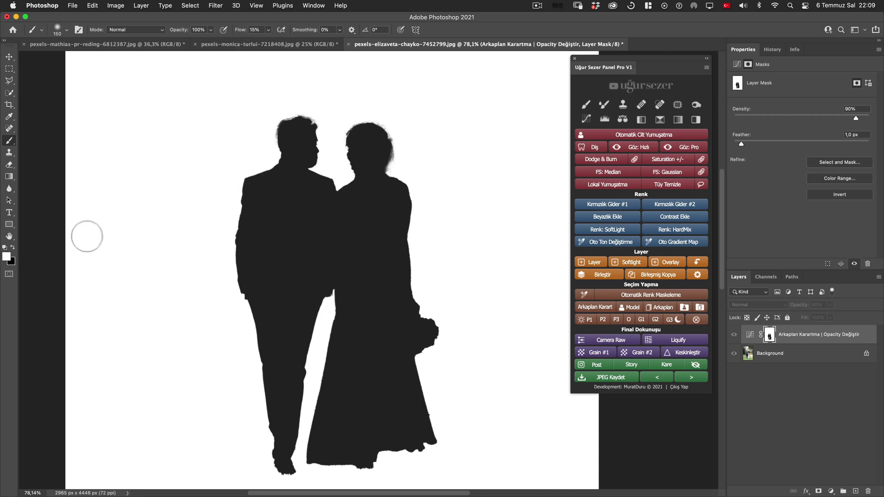
left_click(12, 248)
left_click(750, 336)
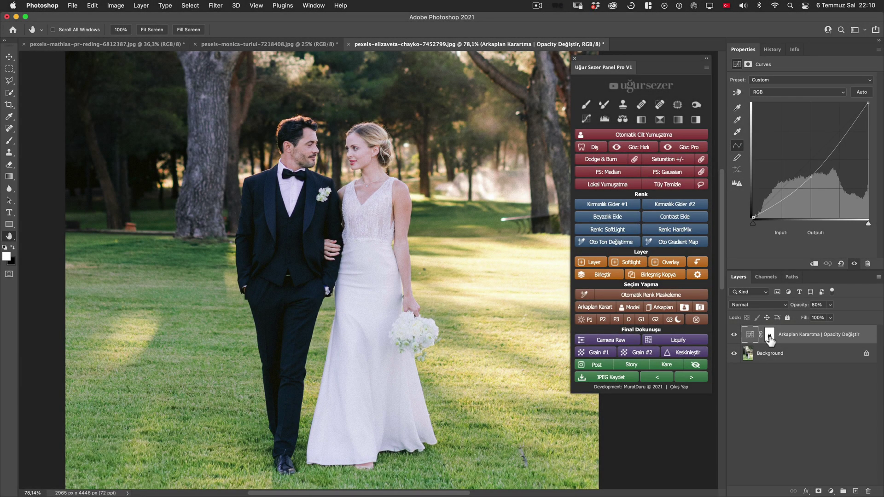
left_click(770, 337, "alt")
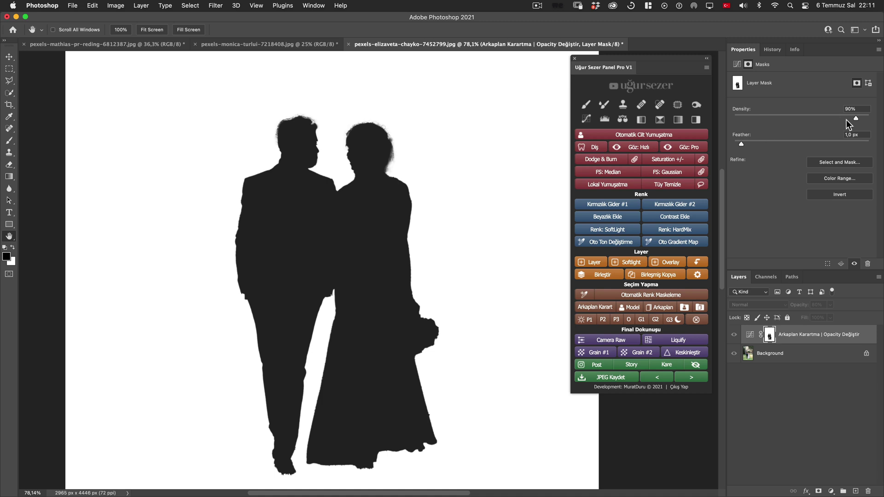
- Preview the mask density at 100% and 60%, then return it to 90%
left_click_drag(856, 118, 880, 118)
scroll(257, 190, "up", 5)
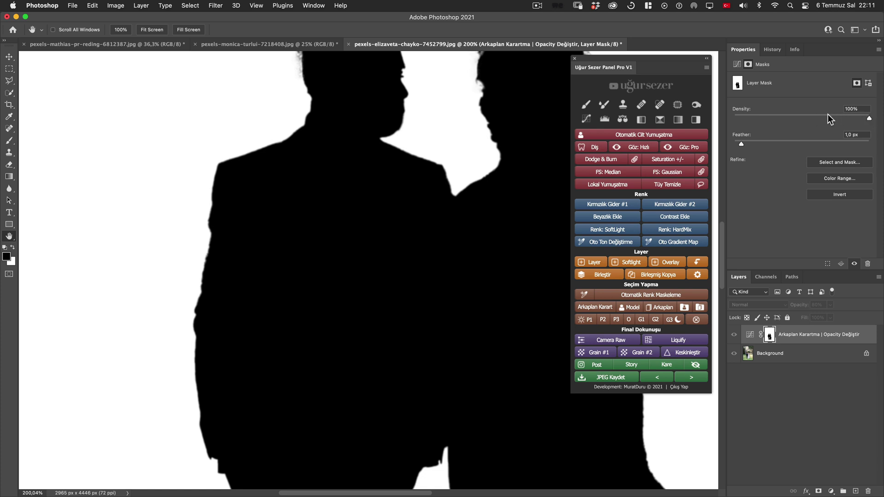
scroll(454, 211, "down", 2)
scroll(401, 245, "down", 2)
scroll(392, 243, "down", 1)
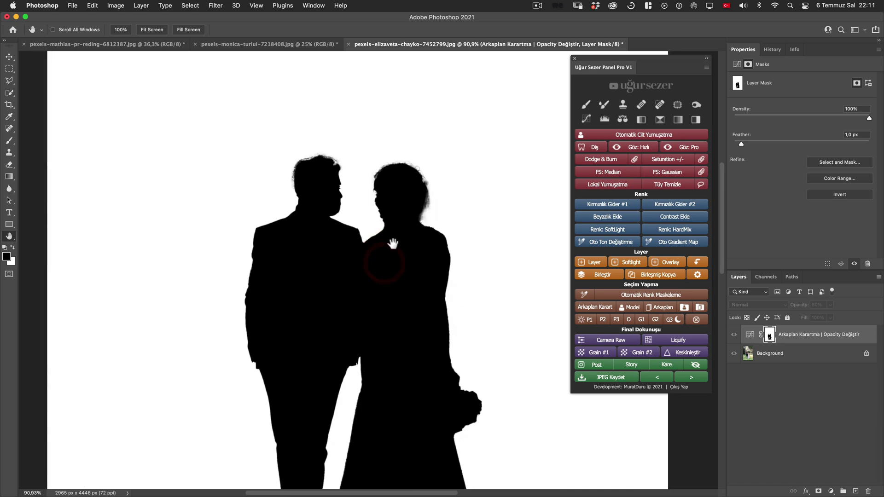
scroll(392, 244, "down", 2)
scroll(393, 243, "right", 1)
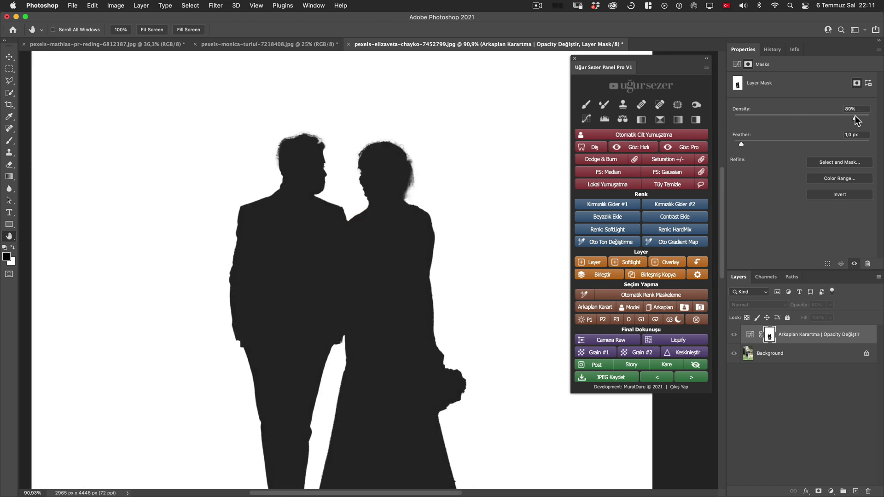
left_click_drag(856, 117, 815, 117)
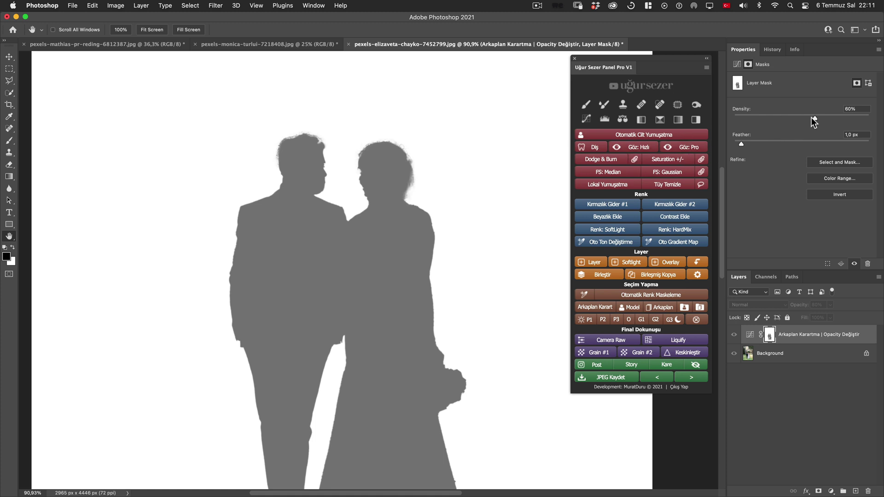
left_click(857, 117)
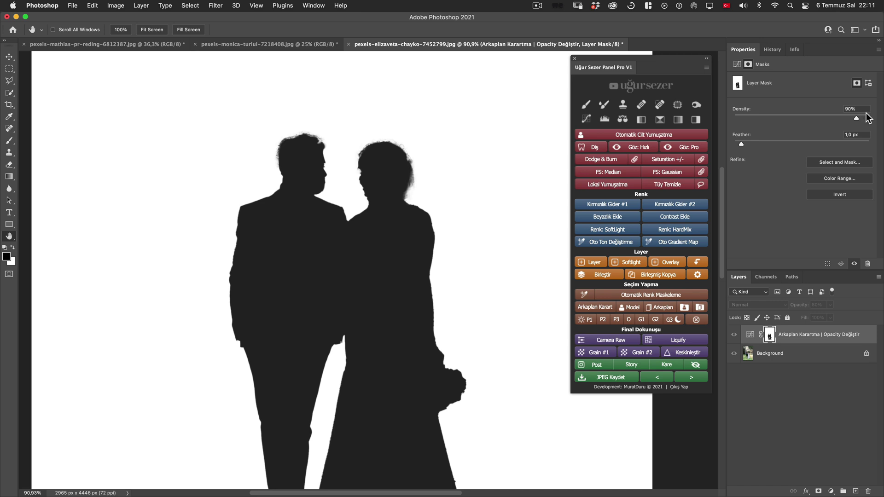
- Soften the darkening mask's feather to 2.0 px
scroll(278, 205, "up", 3)
scroll(281, 203, "up", 3)
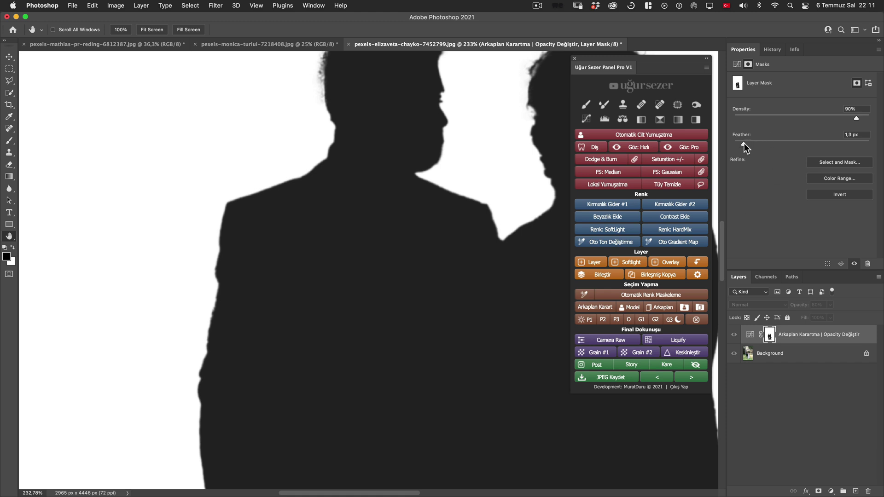
left_click_drag(746, 144, 748, 145)
scroll(432, 204, "down", 3)
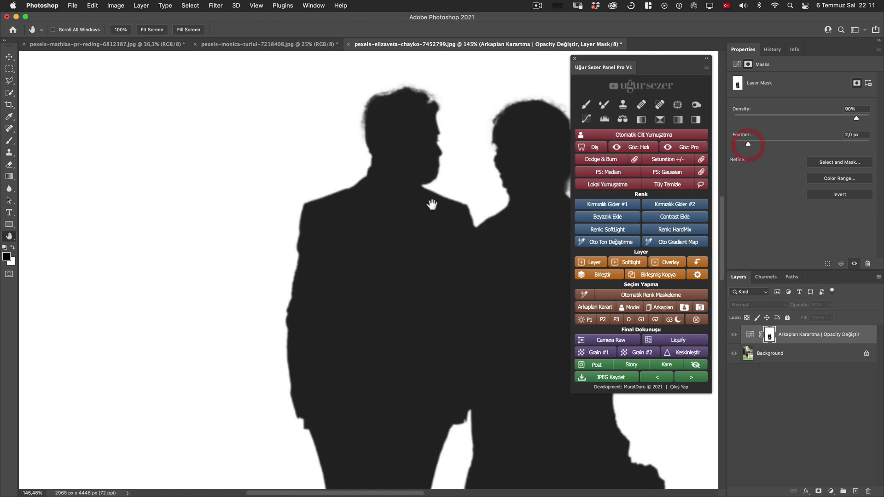
scroll(432, 204, "down", 3)
scroll(437, 202, "up", 1)
scroll(404, 240, "up", 1)
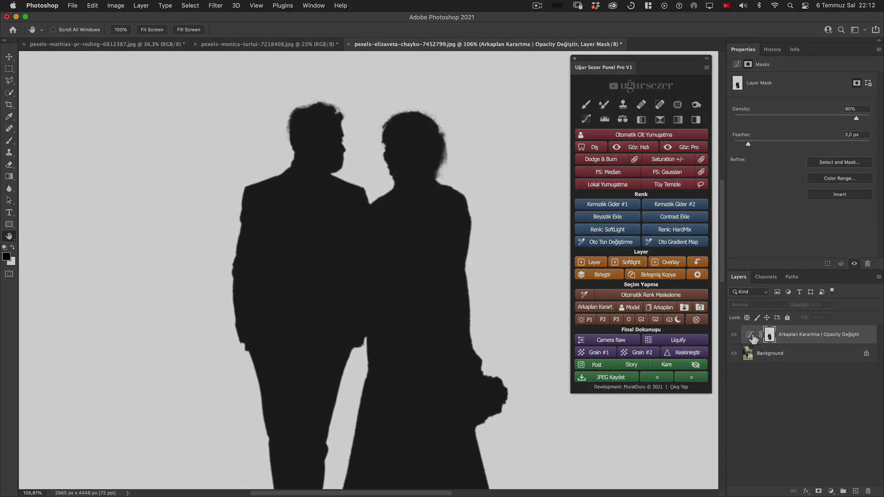
- Exit the mask view, try the Model selection, then clear it so nothing stays selected
left_click(752, 335)
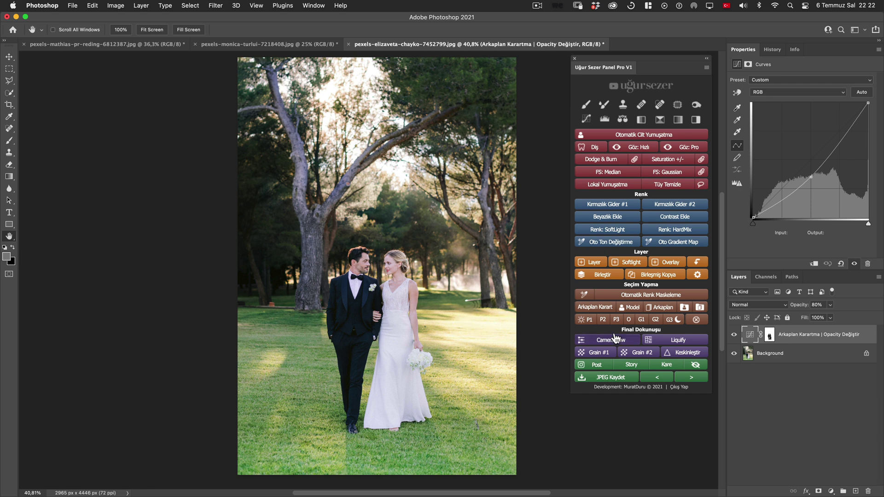
left_click(634, 307)
left_click(667, 310)
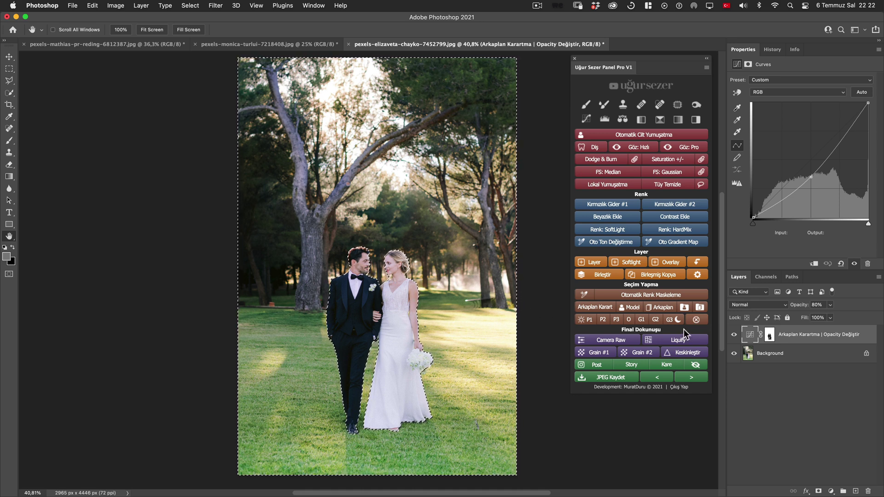
left_click(696, 320)
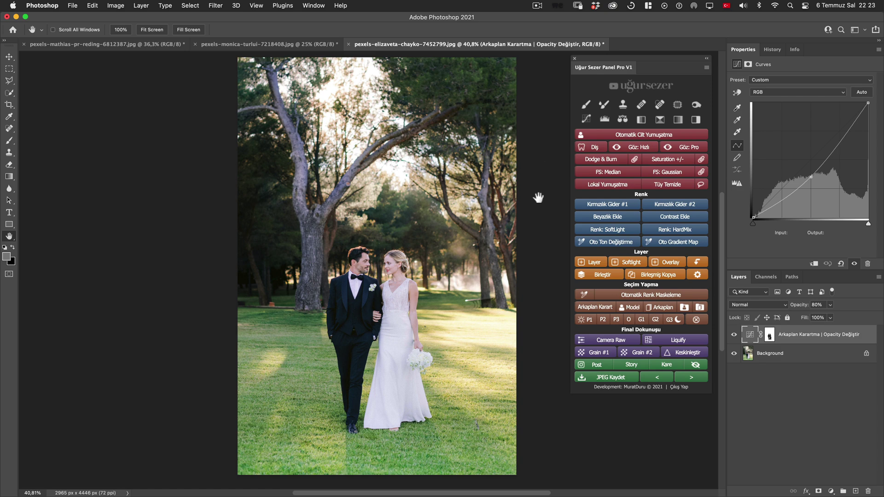
- Select the park background with Arkaplan and start Oto Ton Değiştirme with 808080 gray
left_click(672, 311)
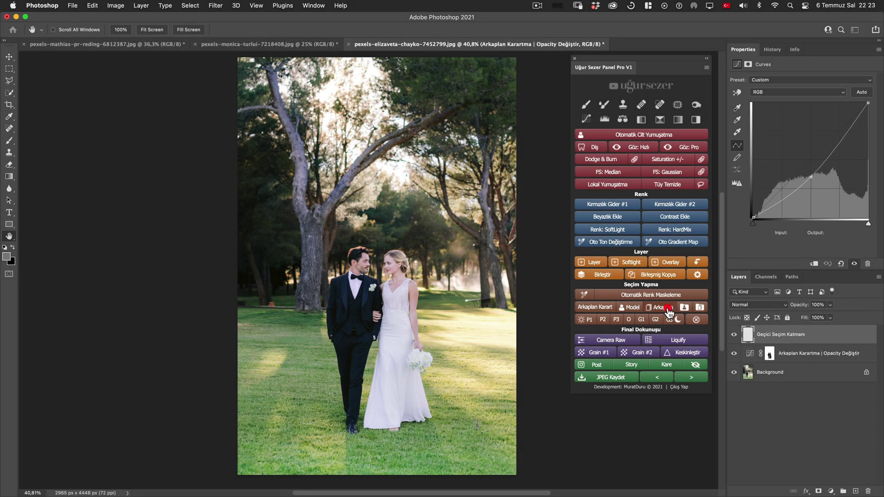
left_click(668, 308)
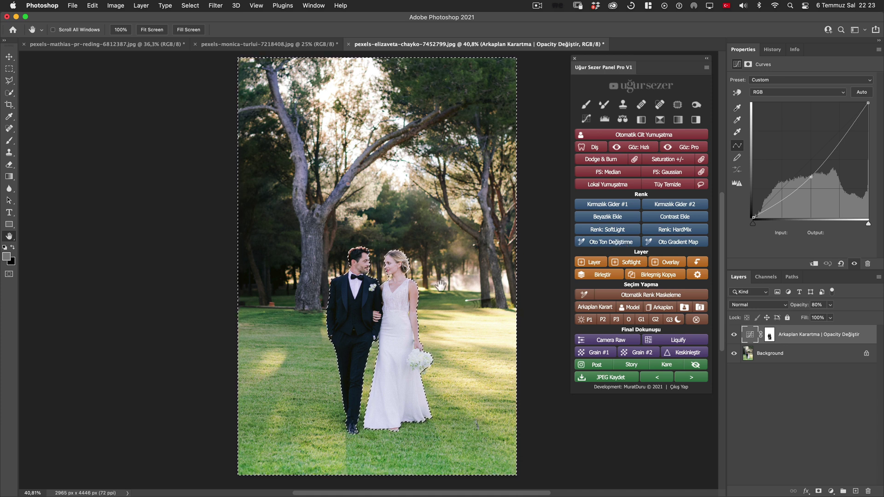
left_click(613, 243)
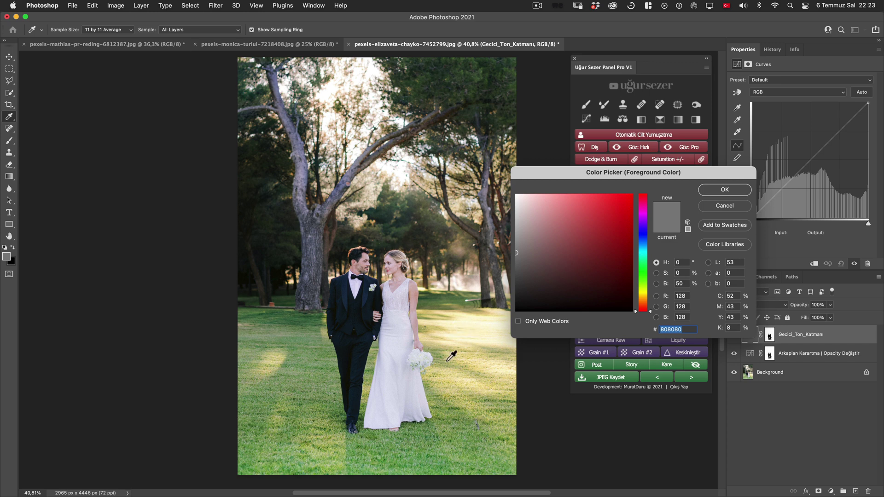
- Eyedrop the grass to sample its tone #9FA76C
left_click(494, 325)
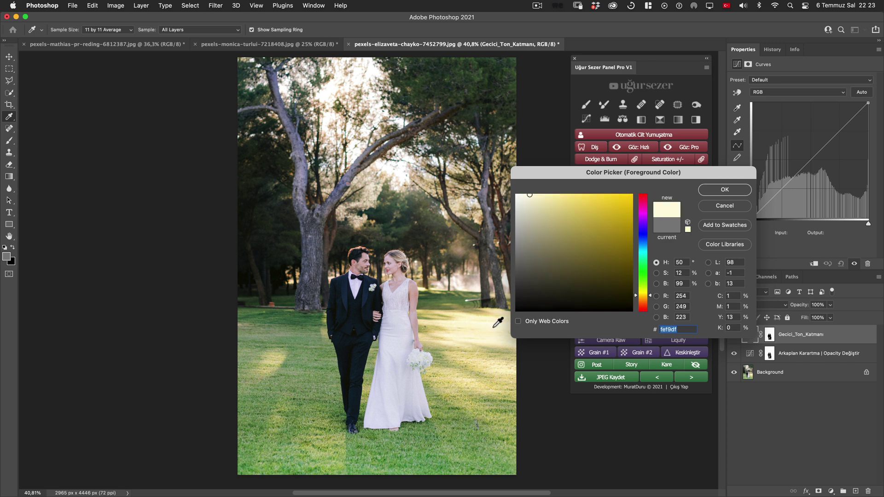
left_click(401, 223)
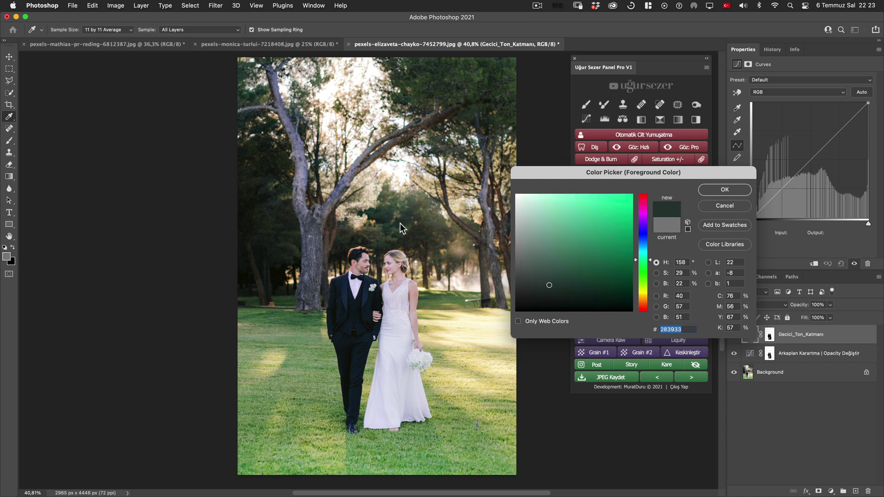
left_click(441, 360)
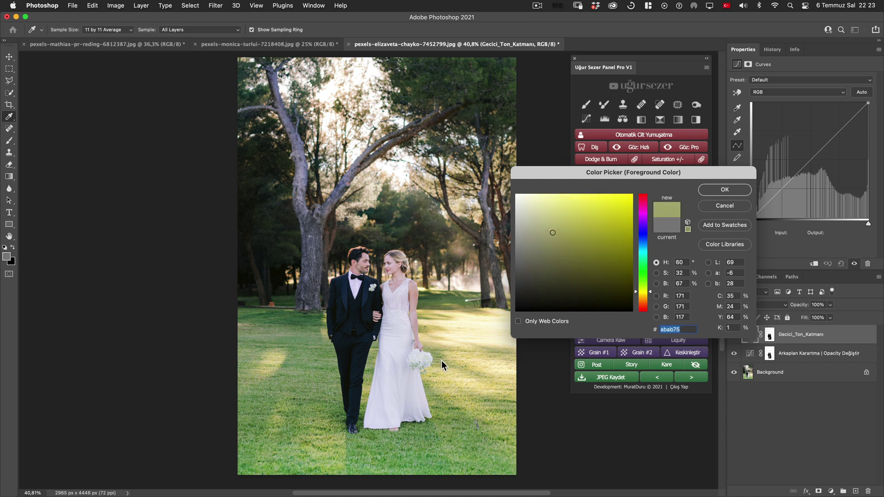
left_click_drag(442, 356, 438, 353)
left_click(724, 190)
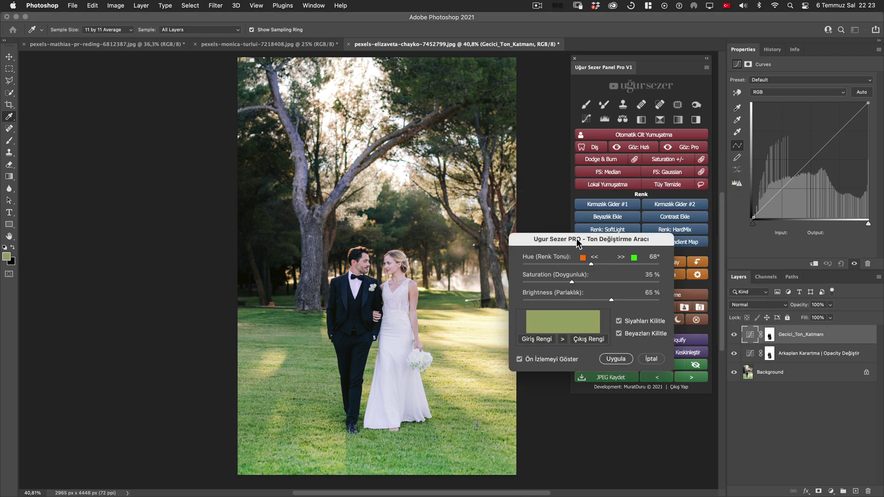
- Set the target tone to Hue 61°, Saturation 46%, Brightness 61% and apply it
mouse_move(573, 240)
left_mouse_down()
mouse_move(538, 254)
mouse_move(542, 262)
left_mouse_up()
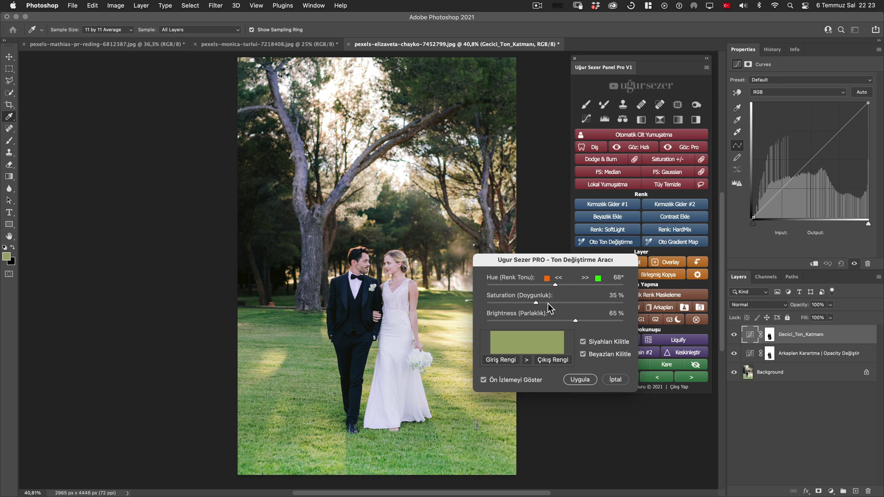
left_click(548, 302)
left_click_drag(560, 284, 545, 288)
left_click(550, 303)
left_click_drag(574, 321, 570, 322)
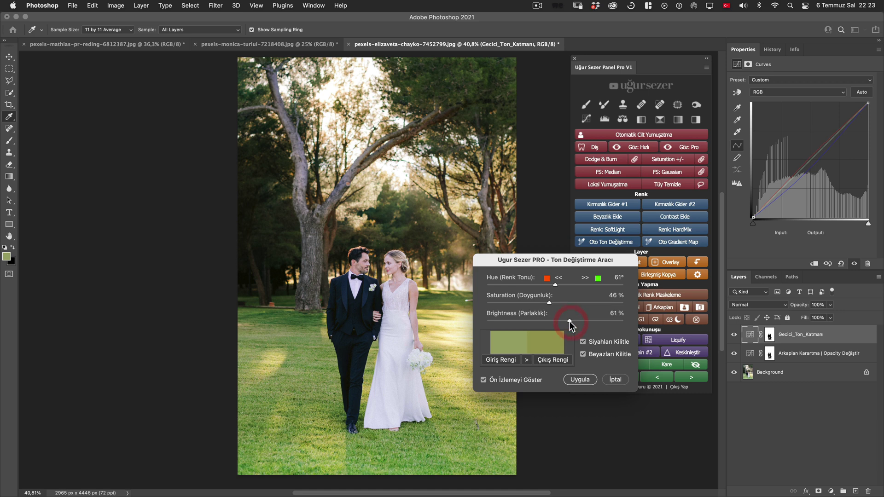
left_click(588, 379)
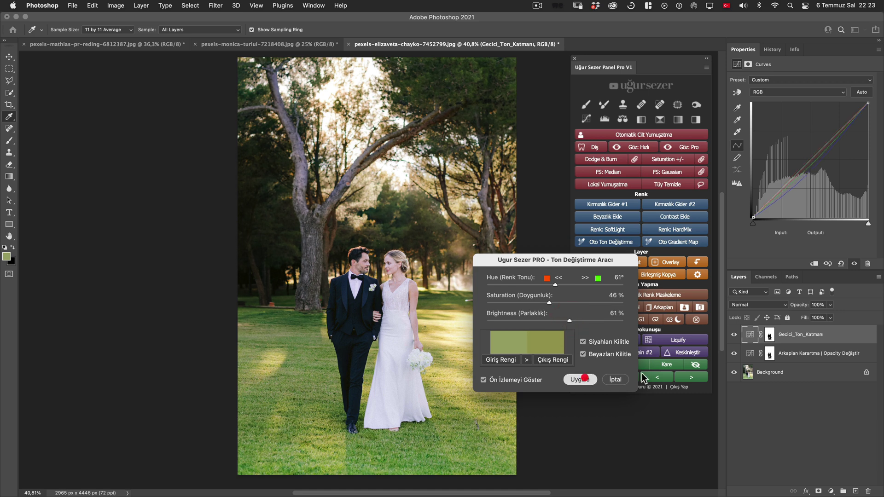
- Toggle the Ton Değiştirme layer to compare, leaving it on
left_click(734, 334)
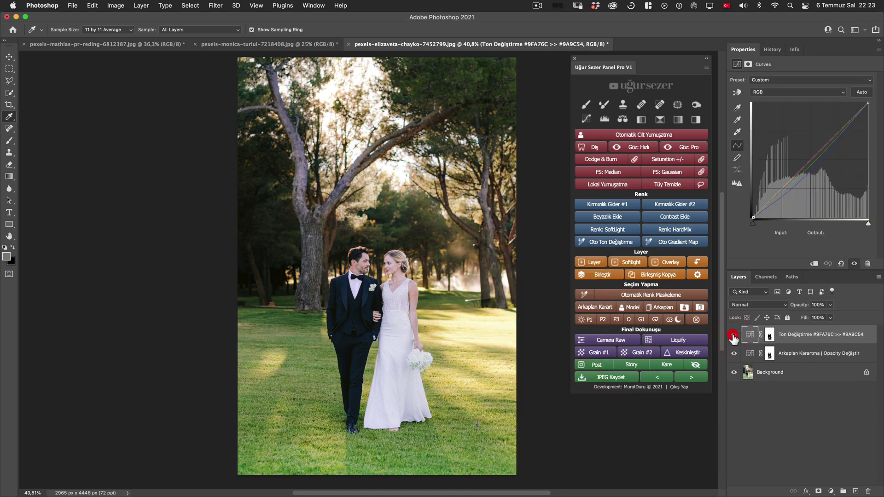
left_click(734, 335)
left_click(734, 336)
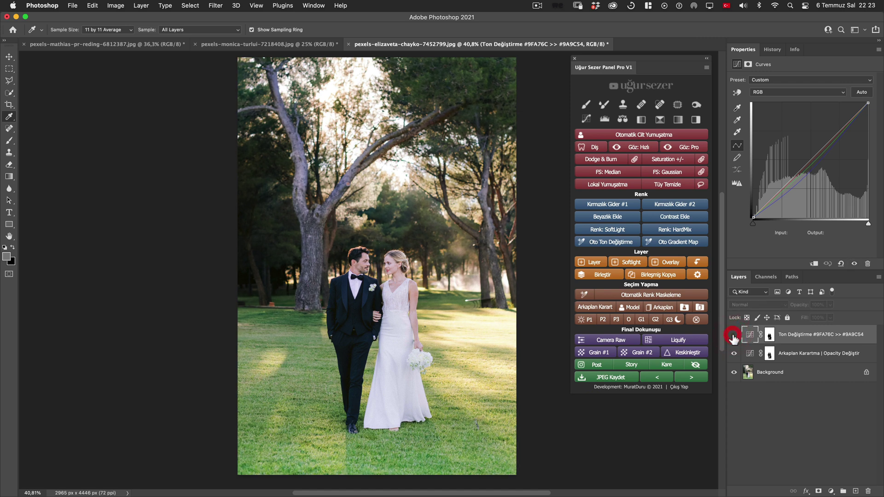
left_click(734, 335)
left_click(734, 336)
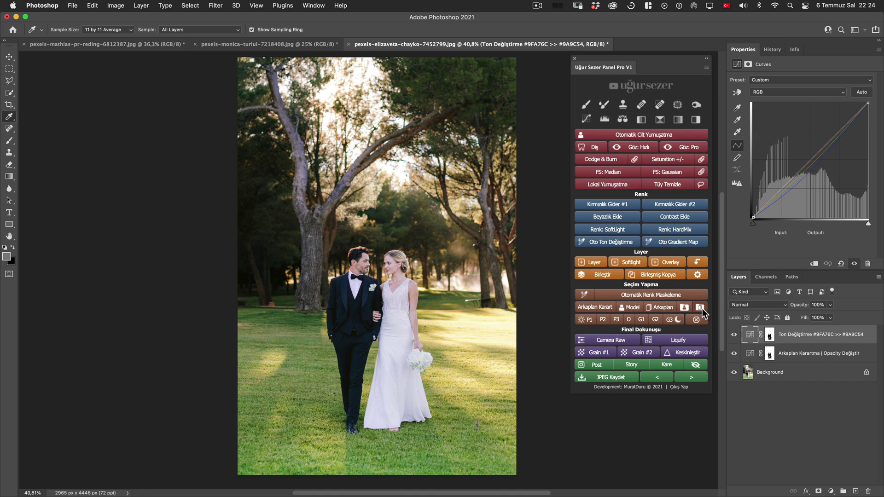
- Create the masked Arkaplan group containing Color Balance and Curves adjustments
left_click(702, 309)
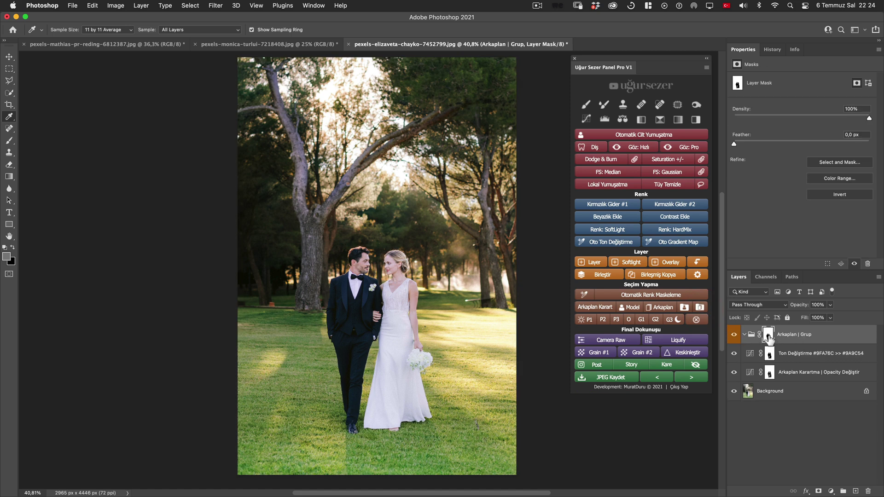
key("h")
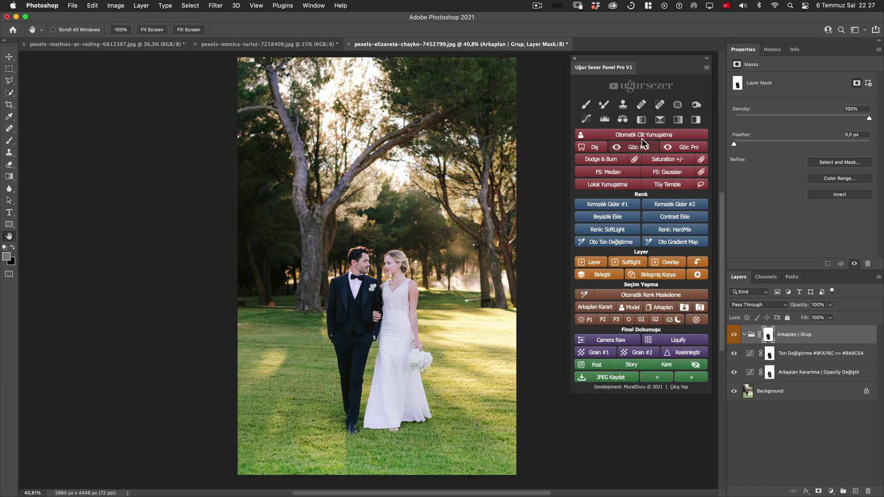
left_click(624, 121)
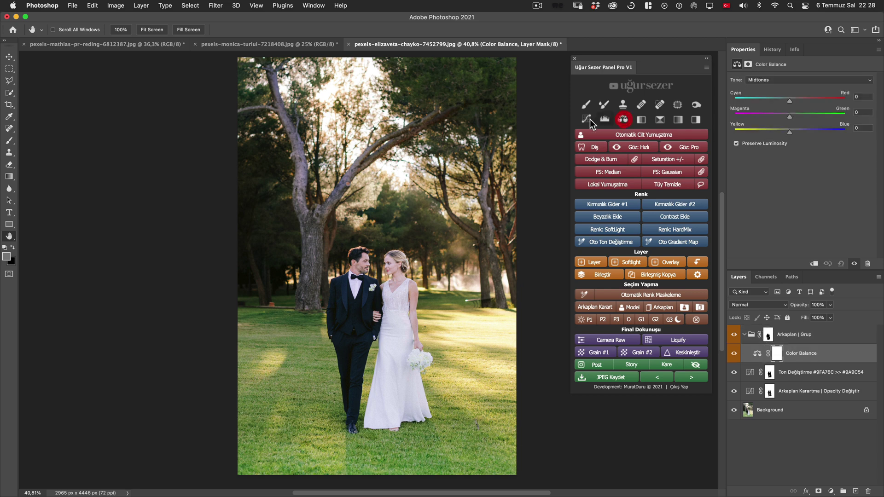
left_click(588, 119)
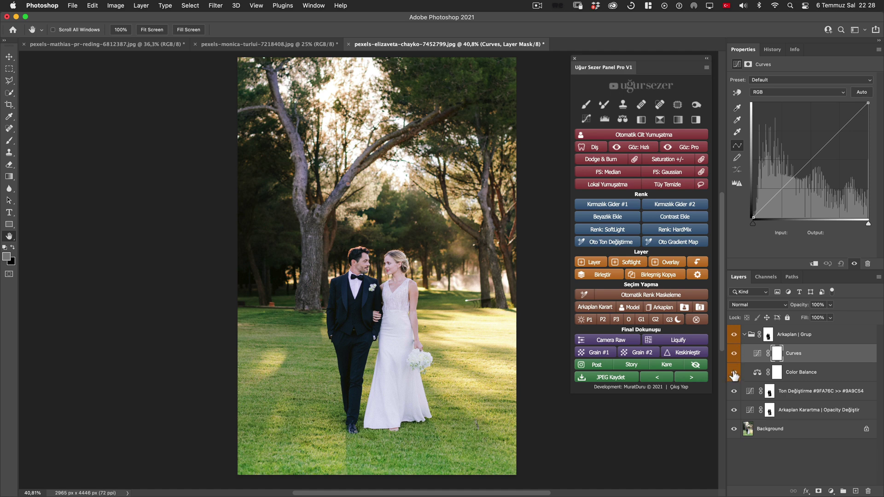
- Set Color Balance shadows to 0/-2/-9 and highlights to -7/-8/-3, comparing before and after
left_click(805, 376)
left_click(764, 79)
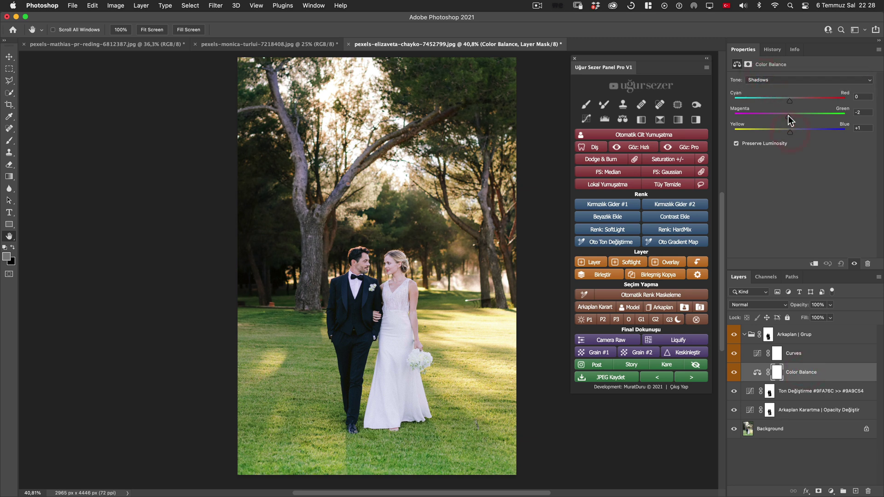
left_click(782, 81)
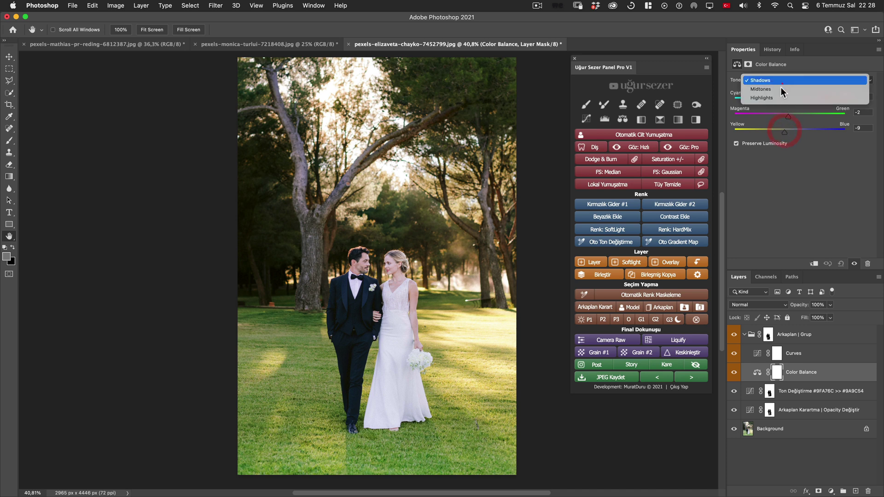
left_click(780, 95)
left_click_drag(788, 100, 797, 132)
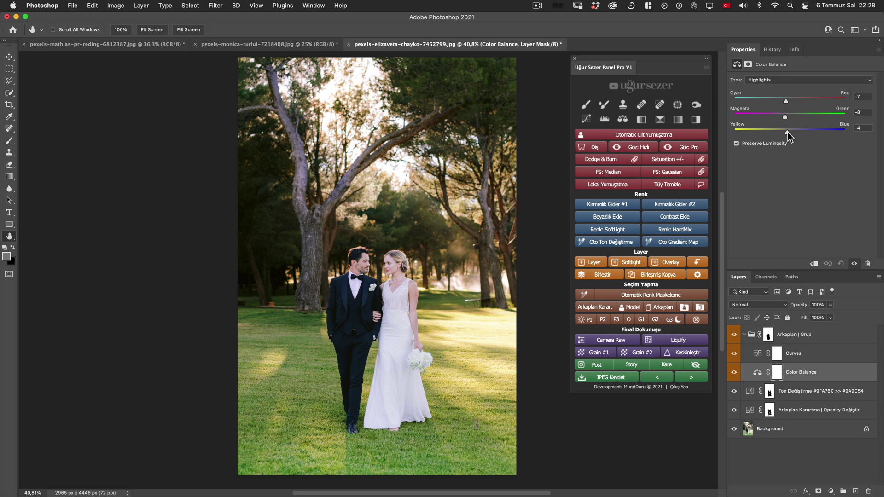
left_click(788, 132)
left_click(734, 372)
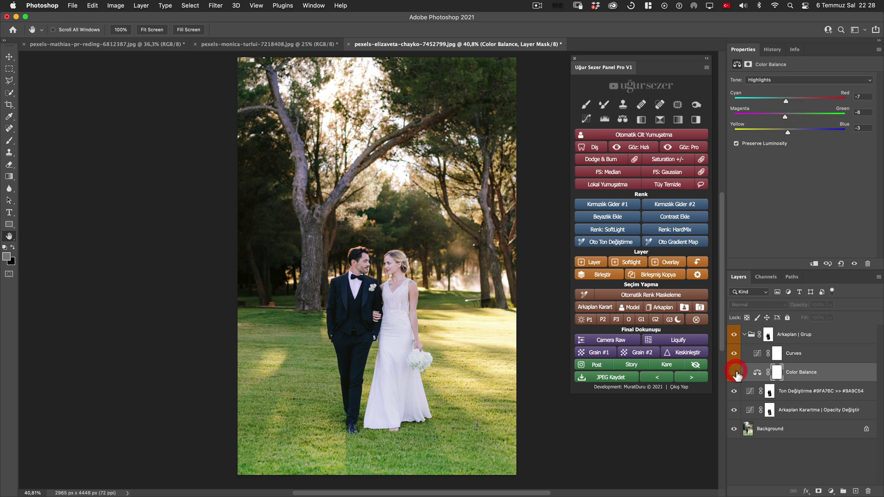
left_click(735, 372)
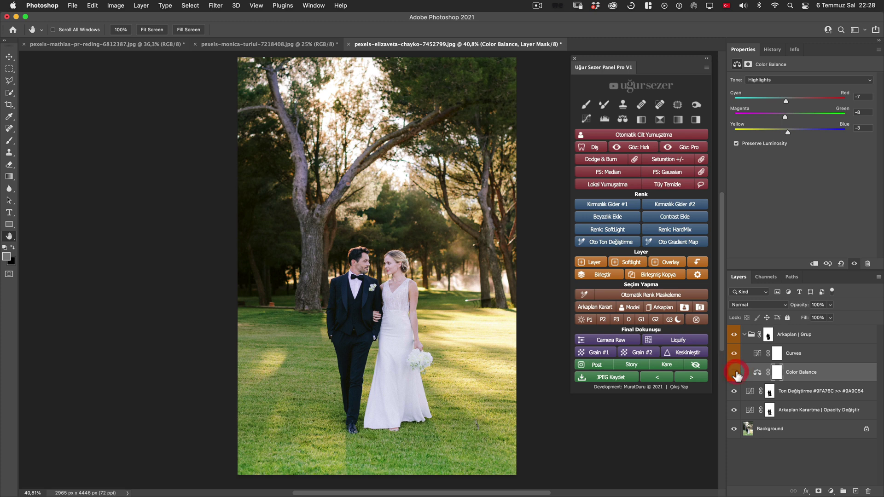
- Add curve points near 187/194 and 22/20 on the background Curves layer
left_click(758, 357)
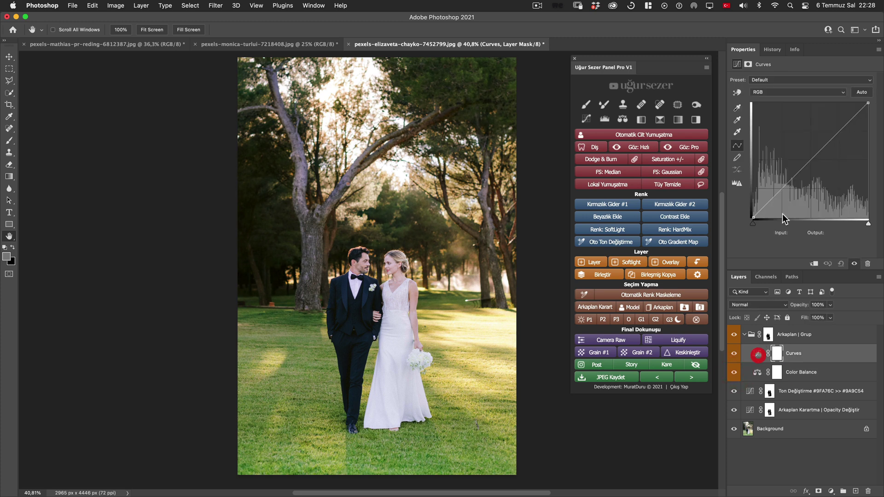
left_click(837, 129)
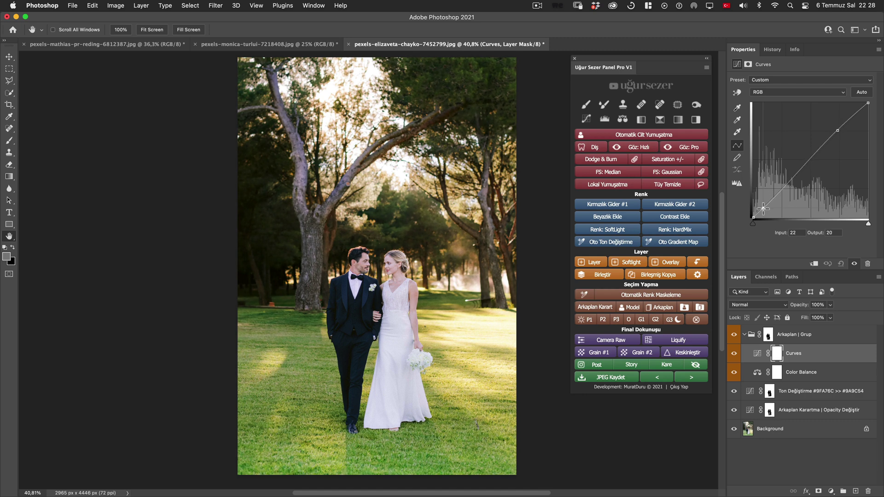
left_click_drag(763, 209, 764, 206)
- Compare the Arkaplan group on and off, then collapse and select it
left_click(735, 336)
left_click(735, 335)
left_click(744, 335)
left_click(783, 335)
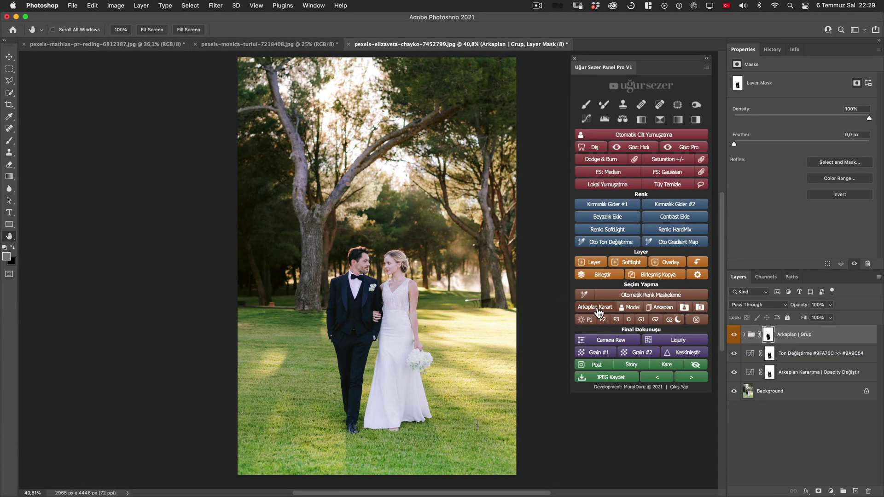
left_click(770, 377, "alt")
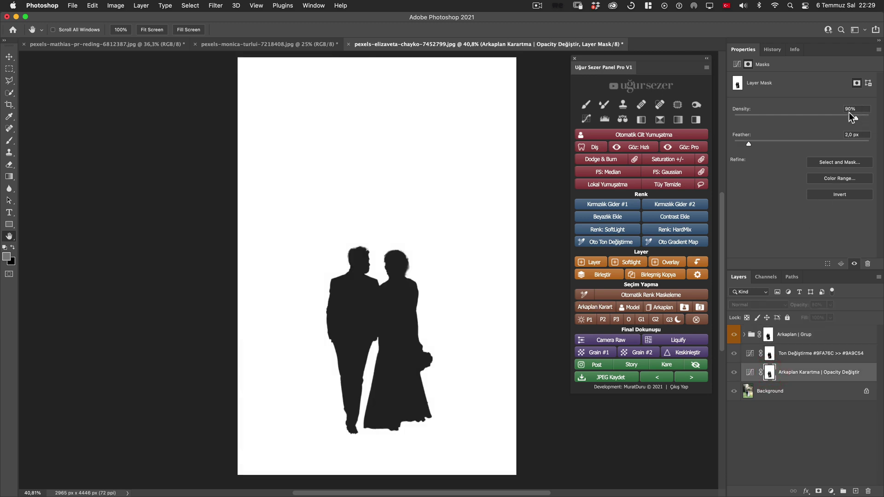
left_click(746, 393)
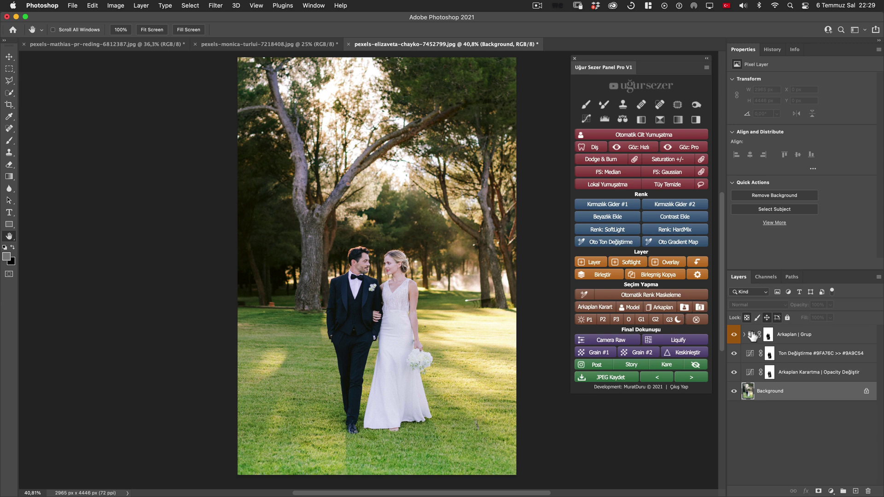
left_click(769, 335, "alt")
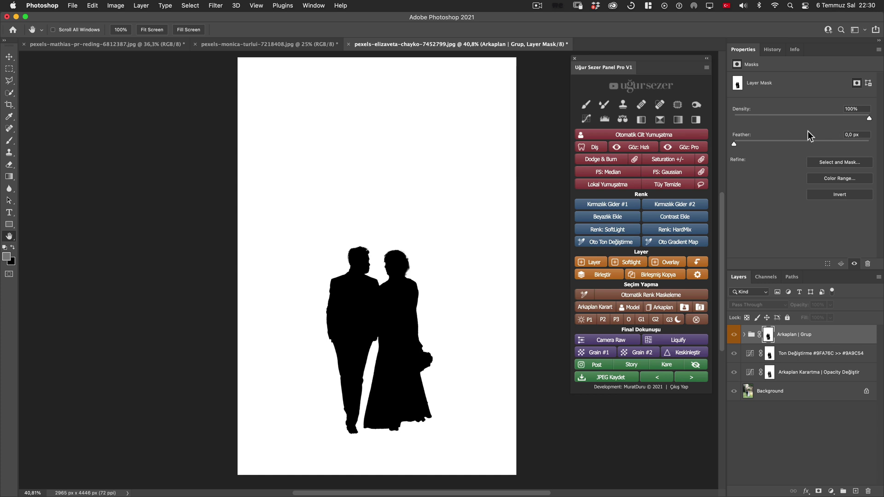
left_click(704, 323)
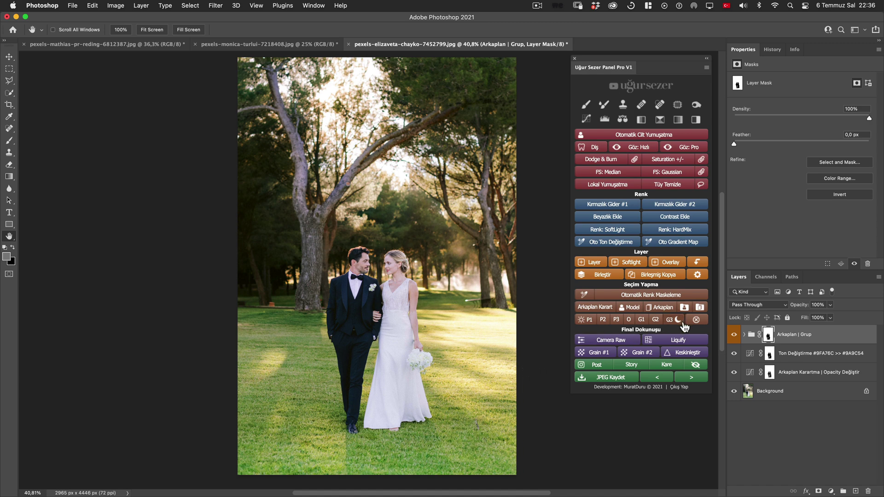
- Create a masked Model group with a Curves layer lowering highlights and midtones
left_click(685, 307)
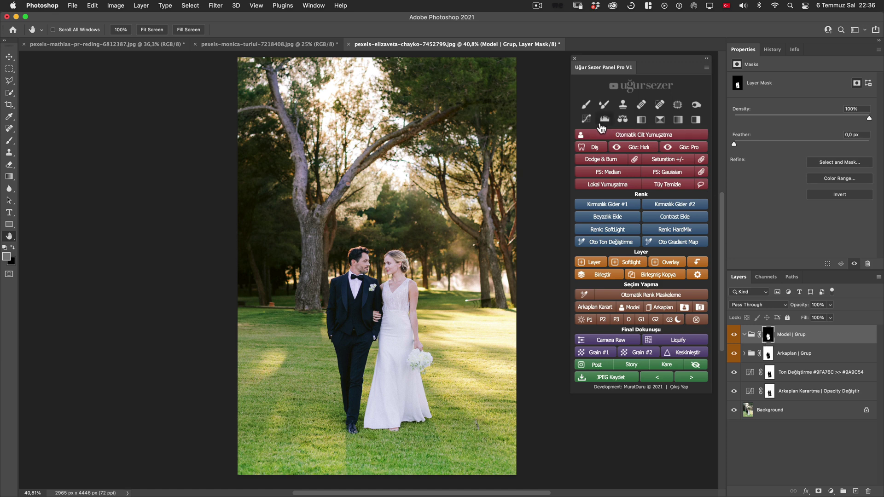
left_click(586, 119)
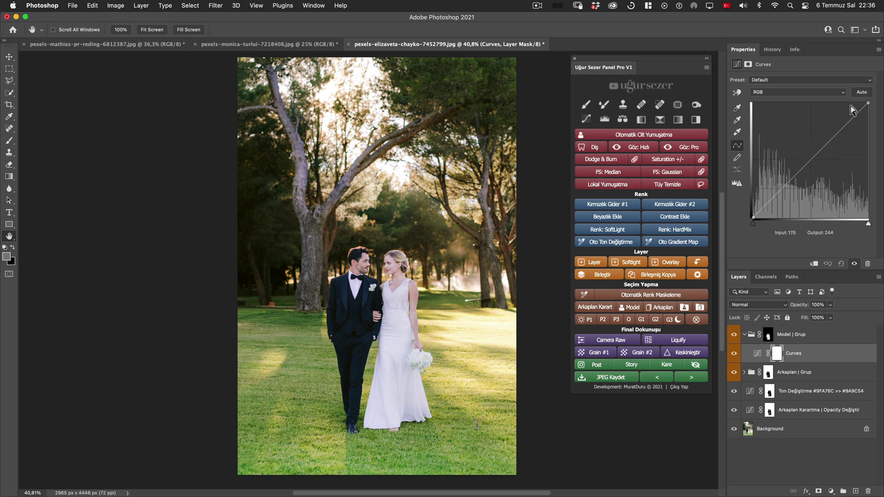
left_click_drag(868, 103, 869, 109)
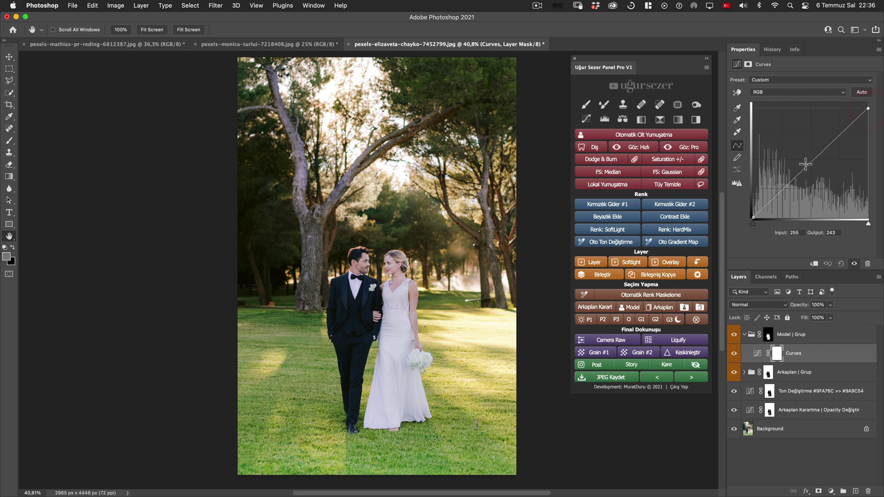
left_click_drag(806, 167, 805, 171)
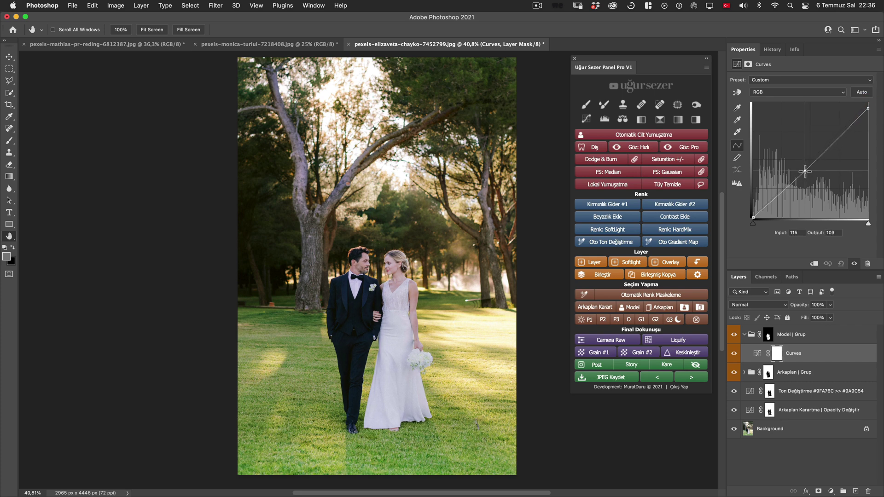
- Add a Hard Mix colour layer at 7% fill and the Kırmızılık Giderme #1 Selective Color layer
left_click(681, 234)
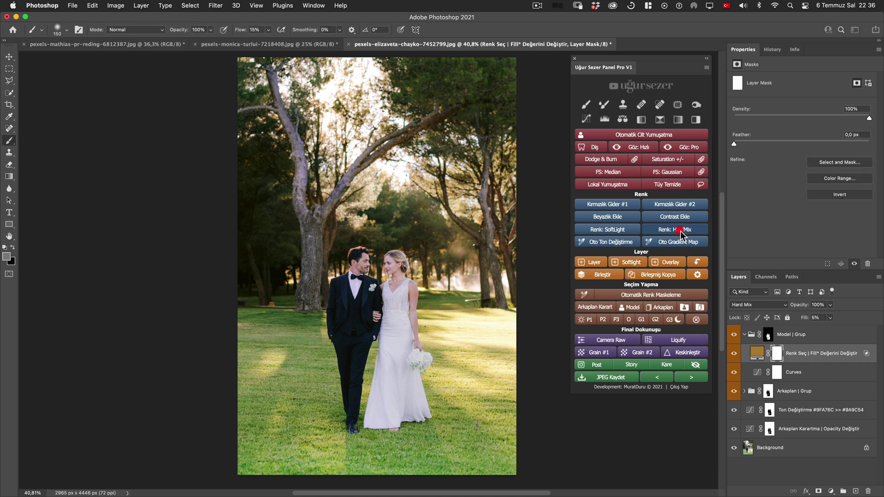
left_click(735, 354)
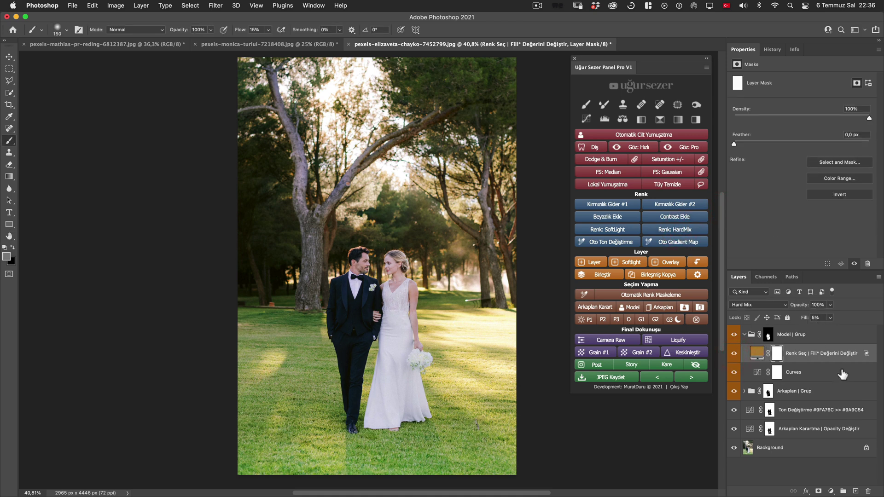
left_click_drag(806, 319, 806, 319)
key("h")
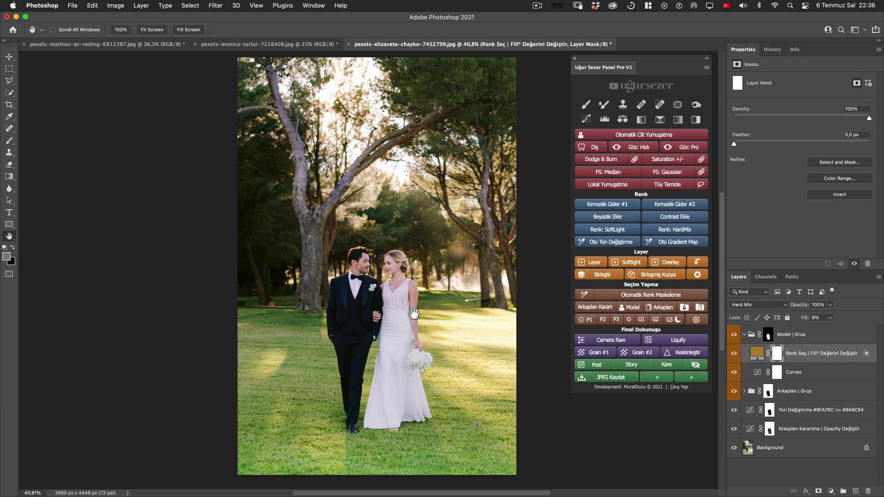
left_click(607, 204)
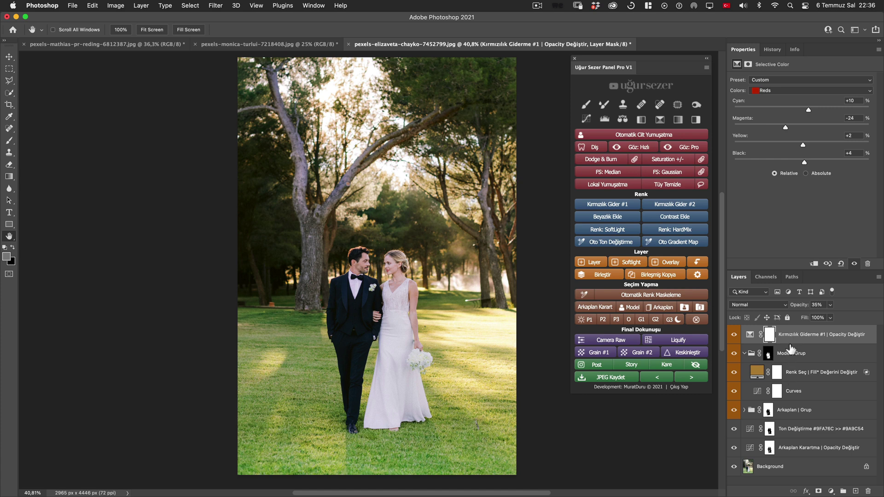
- Move the Kırmızılık layer into the Model | Grup group and compare the result
left_click_drag(799, 340, 803, 359)
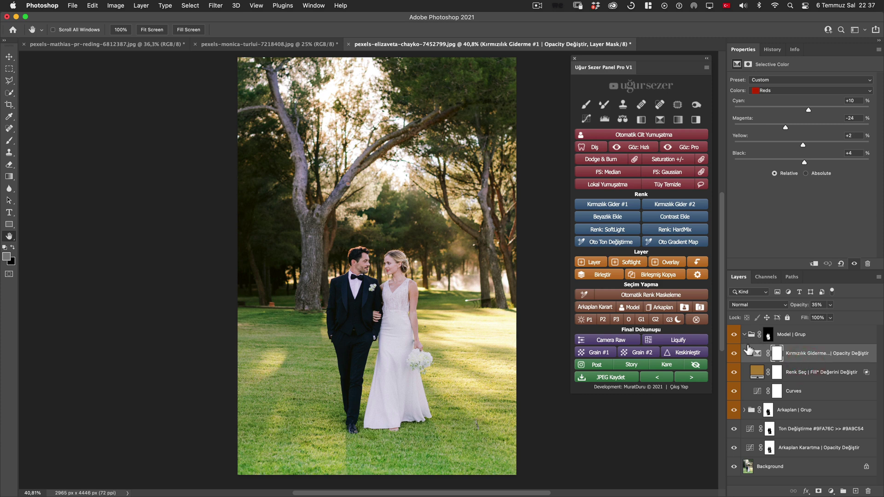
left_click(734, 335)
left_click(734, 335)
- Add Color Balance with highlights toward blue and shadows toward magenta, then collapse the group
left_click(634, 123)
left_click(772, 82)
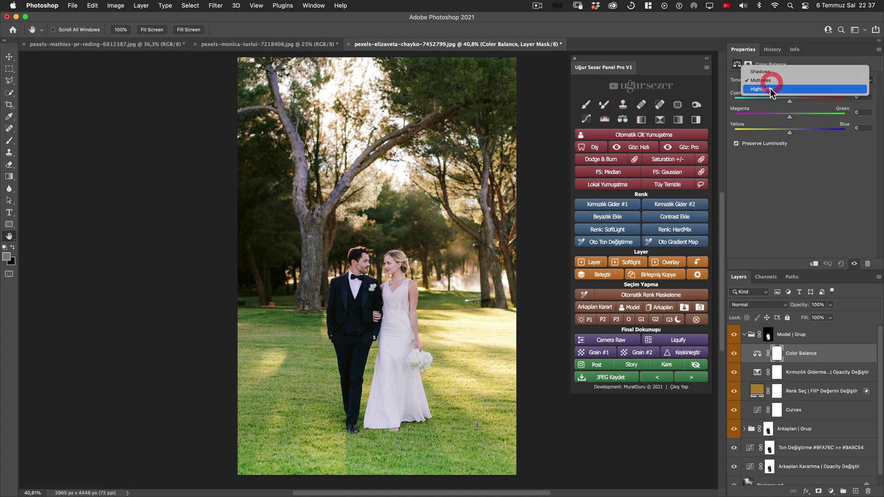
left_click_drag(790, 132, 785, 132)
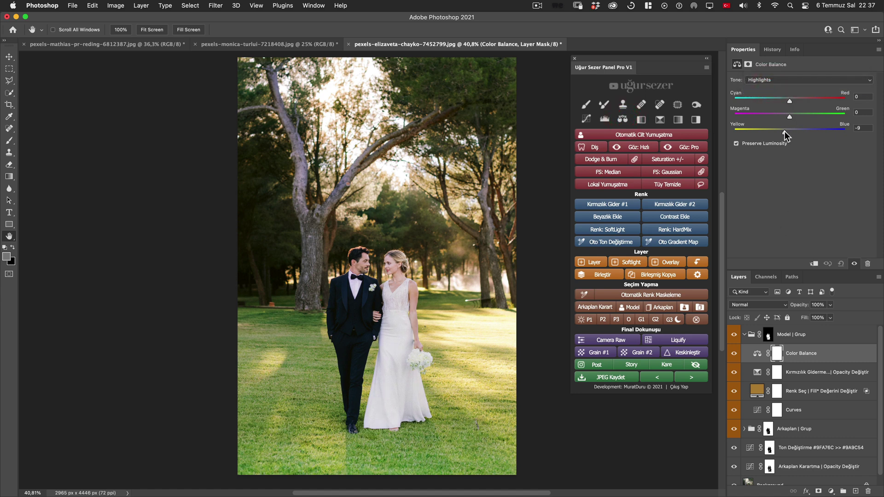
left_click(768, 80)
left_click(767, 63)
left_click_drag(789, 115, 788, 131)
left_click(769, 187)
left_click(734, 335)
left_click(745, 335)
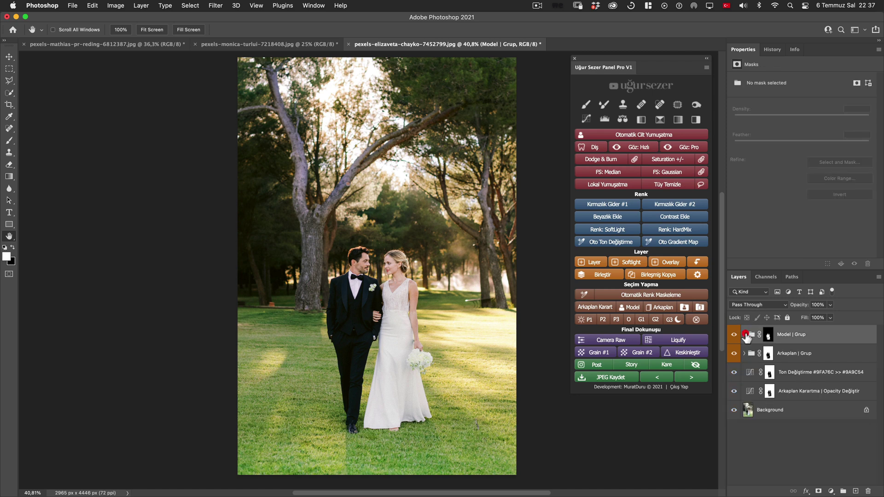
left_click(748, 410)
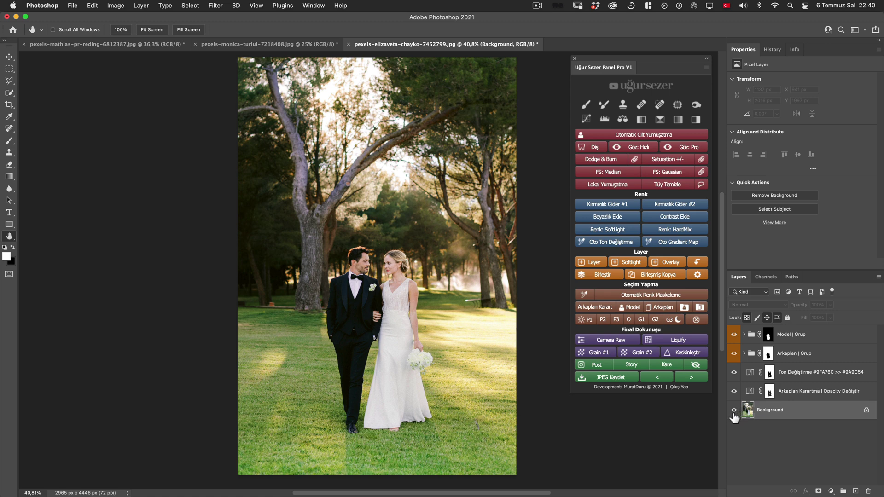
left_click(734, 410, "alt")
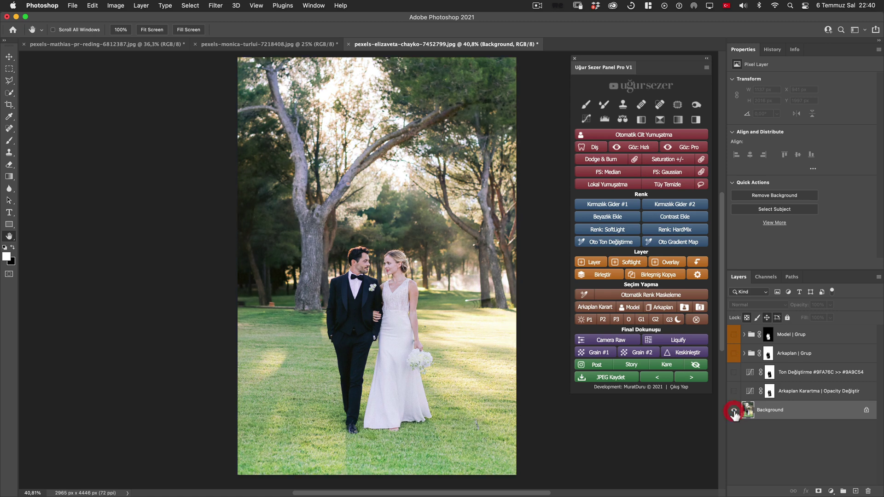
left_click(734, 411, "alt")
left_click(734, 411, "alt")
left_click(734, 410, "alt")
left_click(734, 410, "alt")
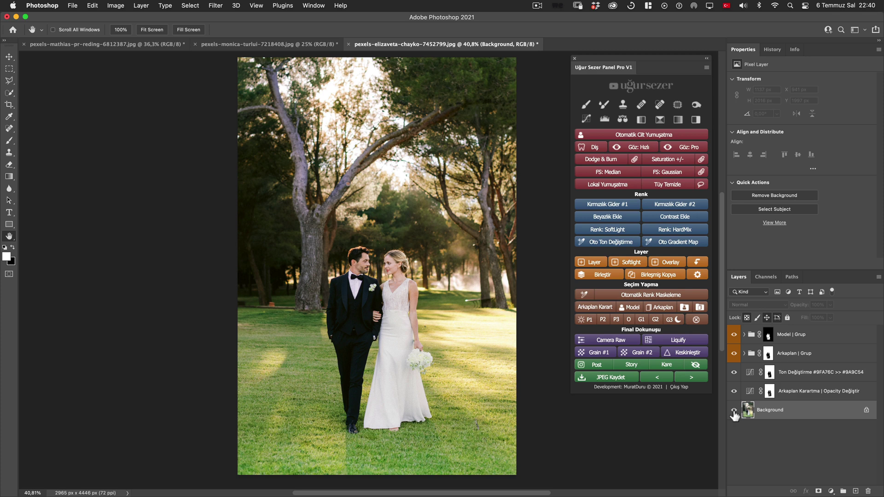
left_click(734, 411, "alt")
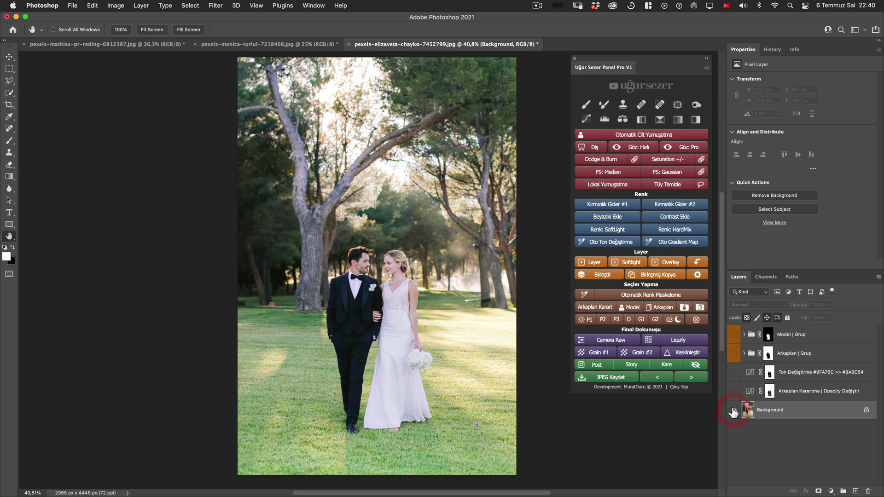
left_click(733, 411, "alt")
left_click(733, 411, "alt")
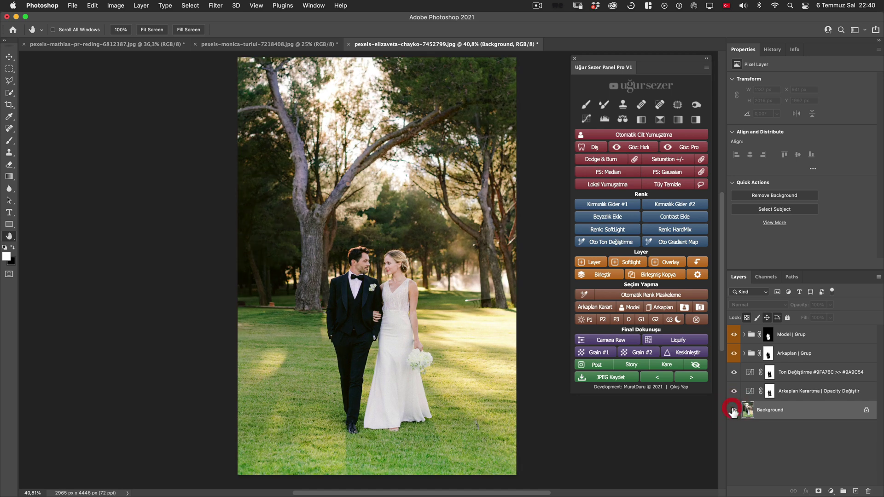
left_click(734, 412, "alt")
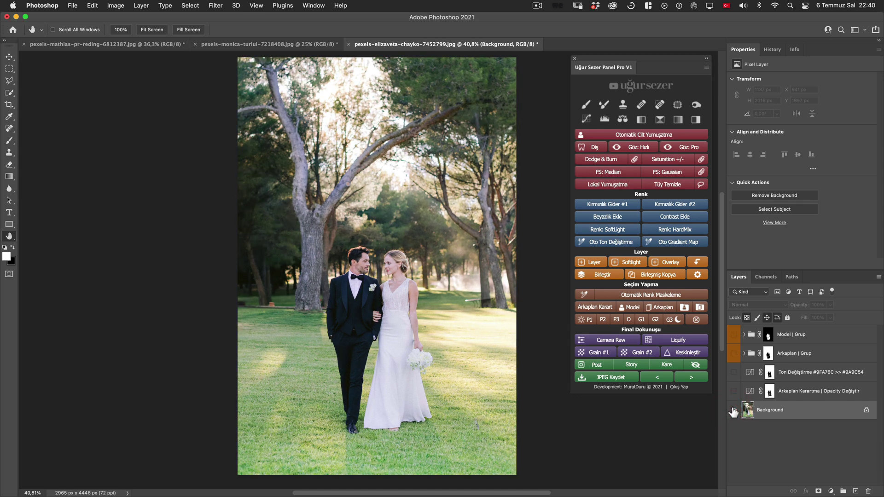
left_click(733, 411, "alt")
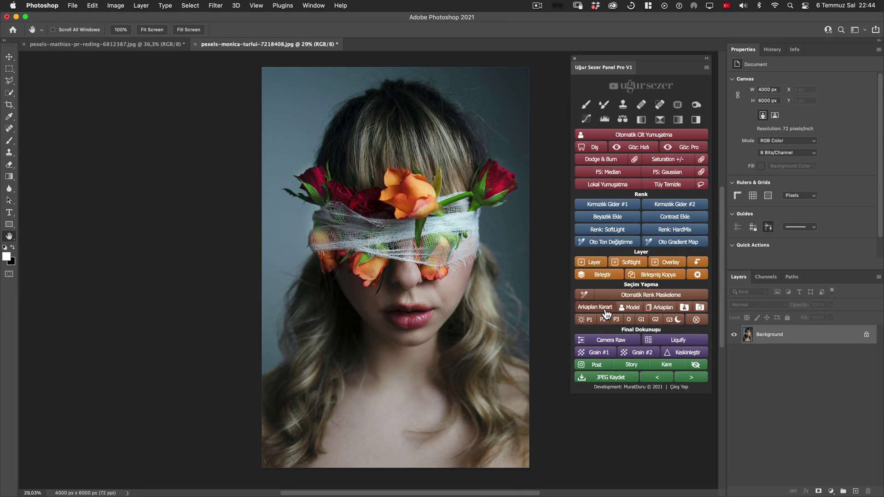
- Add the masked Arkaplan Karart curves layer to the portrait at 70% opacity
left_click(601, 309)
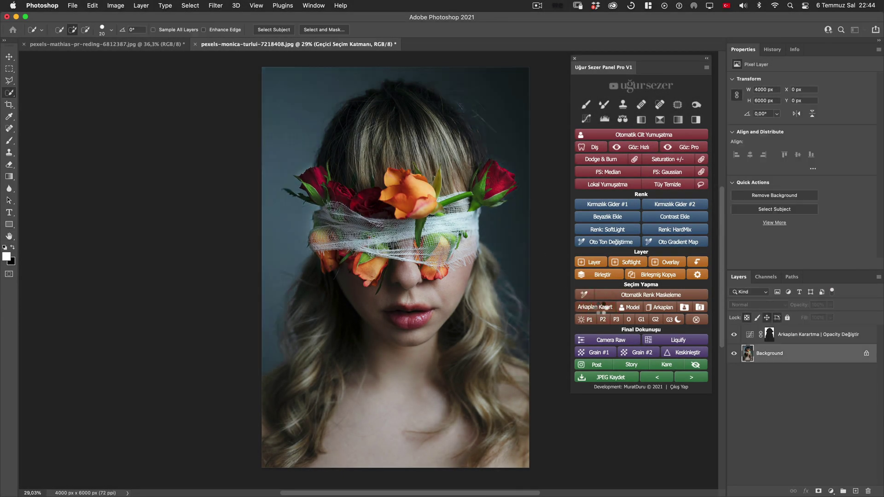
left_click_drag(797, 306, 815, 309)
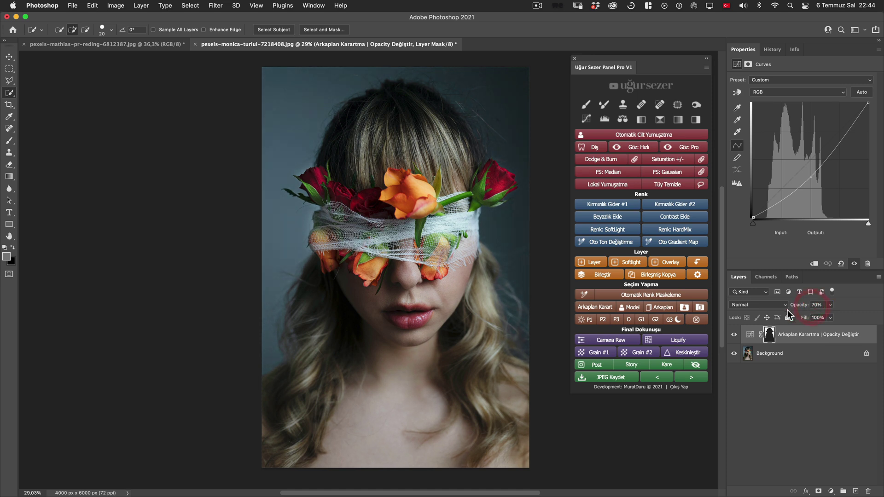
key("h")
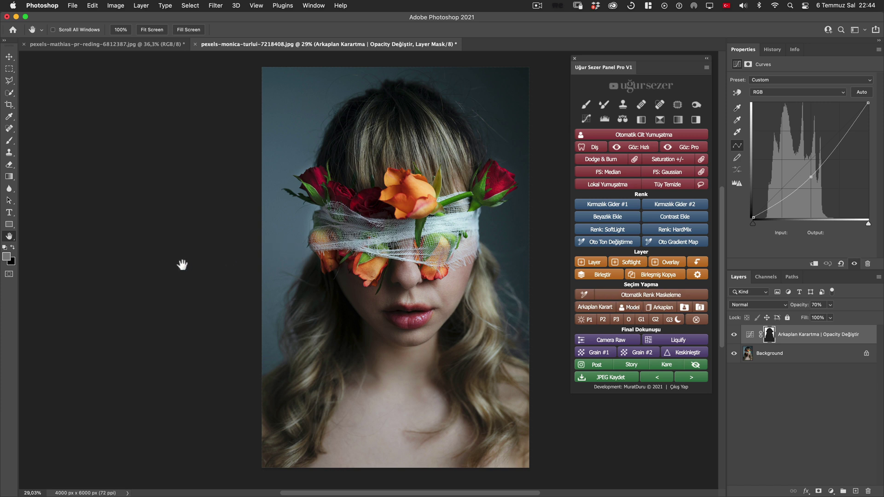
- Make the Quick Mask overlay pure red (ff0000) at 100% opacity over masked areas
double_click(9, 274)
left_click_drag(488, 306, 416, 301)
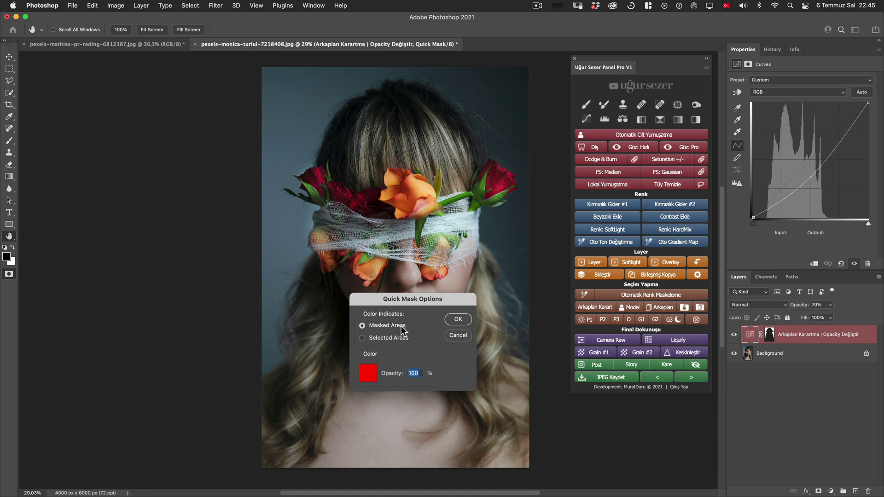
left_click(371, 373)
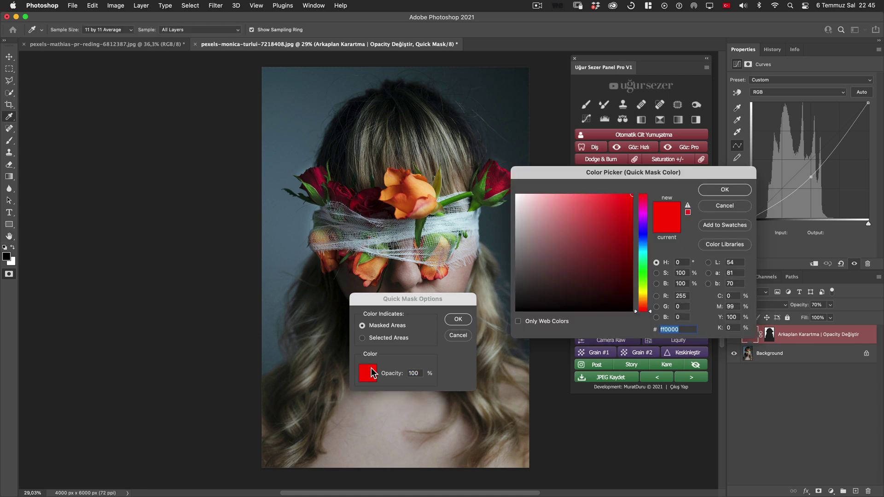
left_click(725, 189)
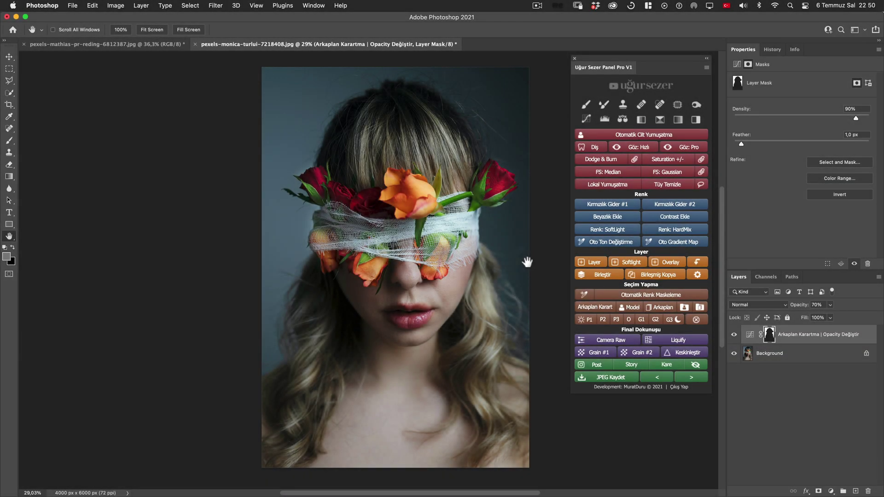
- Inspect the darkening layer's mask, then load it as a background selection
left_click(769, 336, "alt")
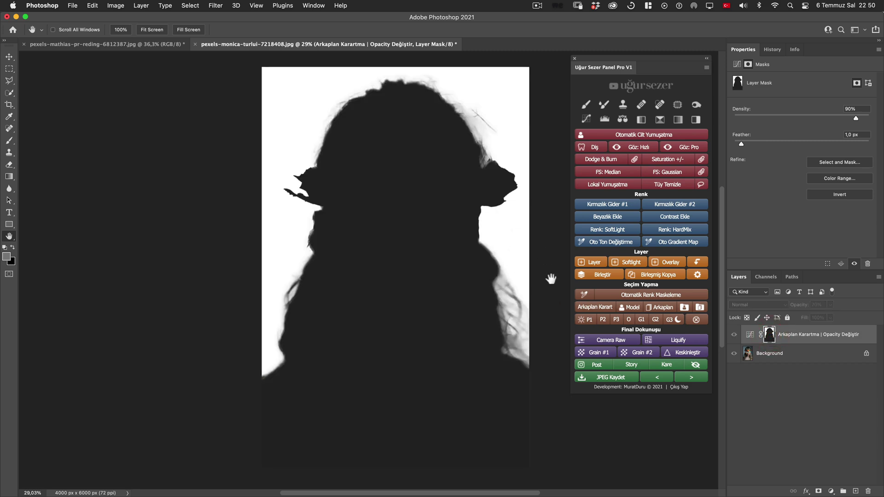
left_click(749, 337)
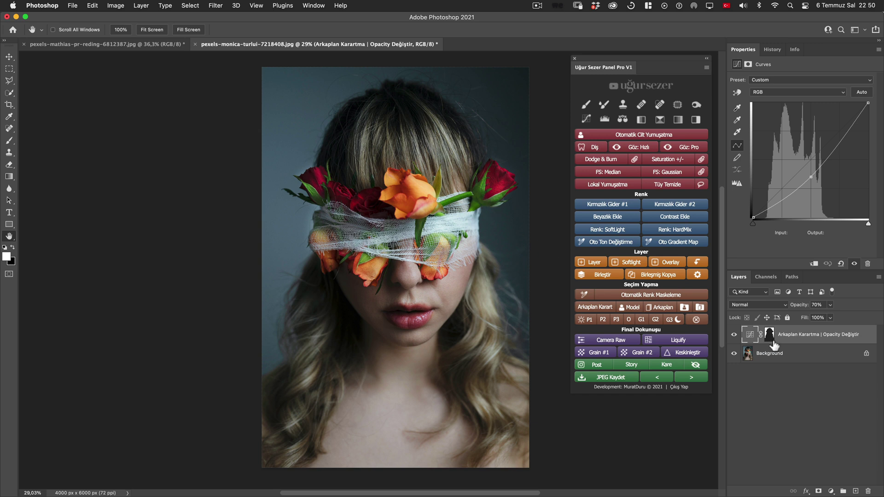
left_click_drag(774, 340, 771, 340)
left_click_drag(771, 340, 772, 342)
left_click_drag(773, 341, 773, 339)
left_click(771, 339, "ctrl")
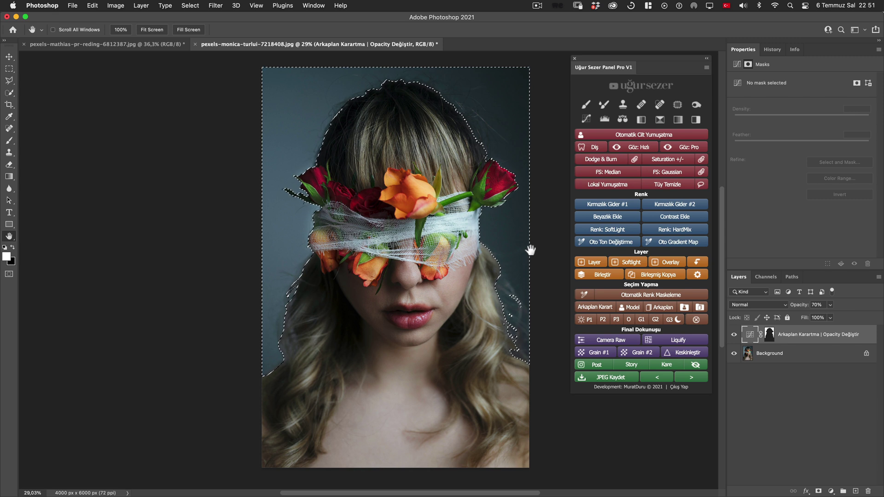
key("q")
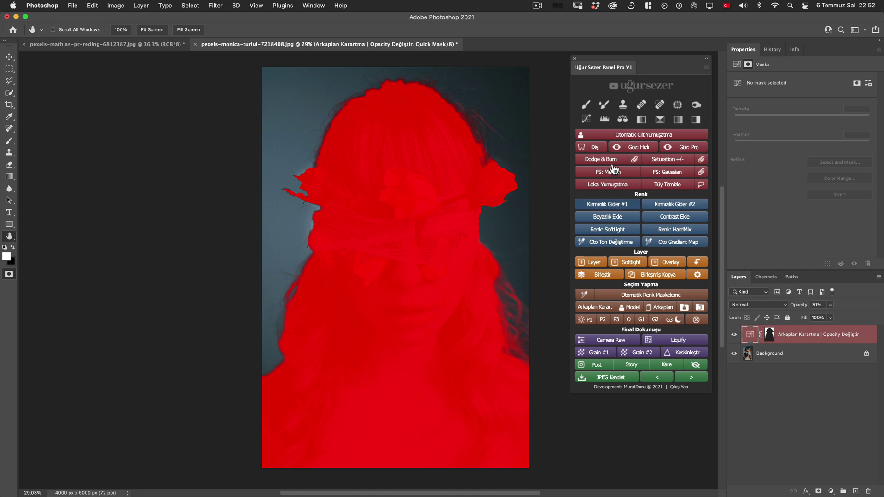
left_click(593, 109)
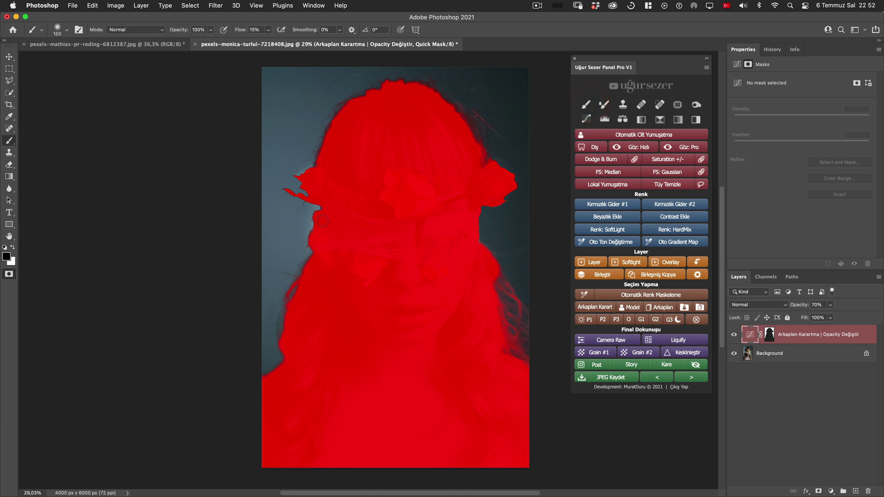
mouse_move(283, 363)
left_mouse_down()
mouse_move(303, 134)
mouse_move(332, 148)
mouse_move(347, 123)
mouse_move(356, 131)
left_mouse_up()
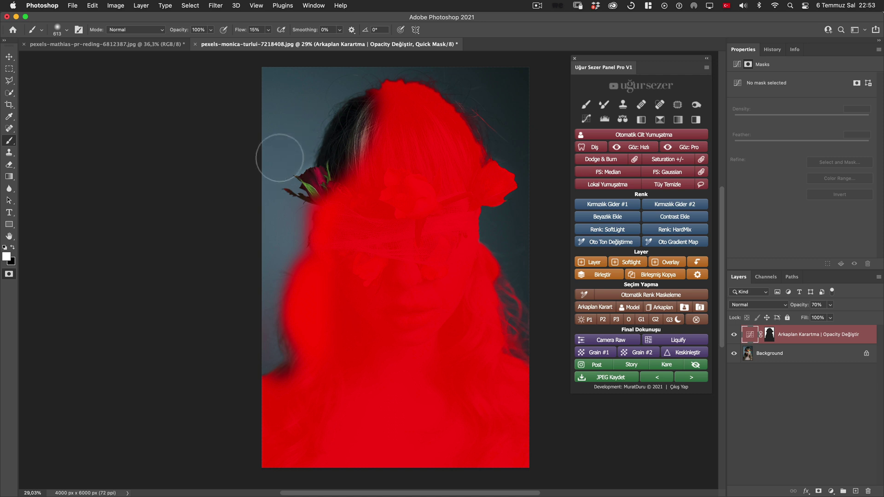
key("x")
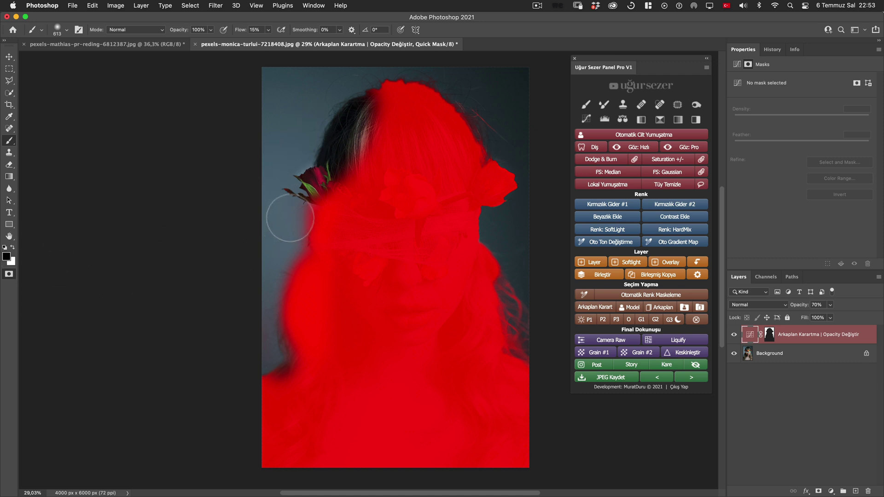
mouse_move(286, 207)
left_mouse_down()
mouse_move(292, 296)
mouse_move(284, 335)
left_mouse_up()
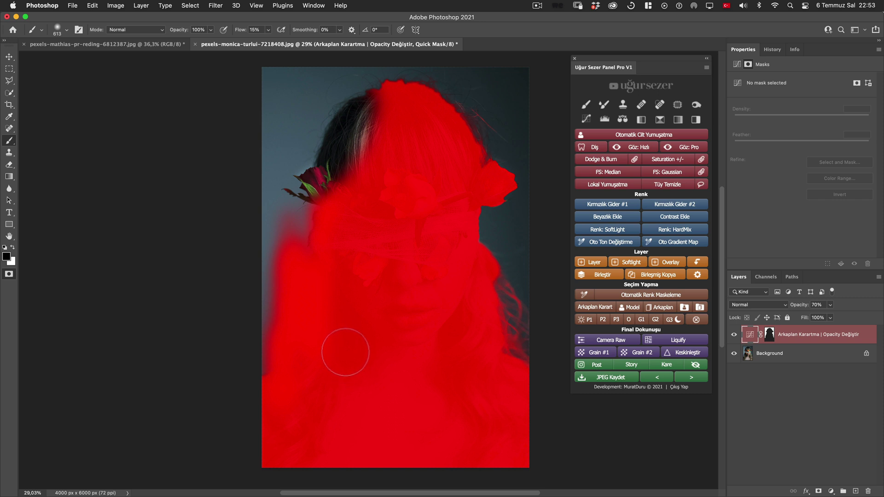
key("super+z")
key("super+z")
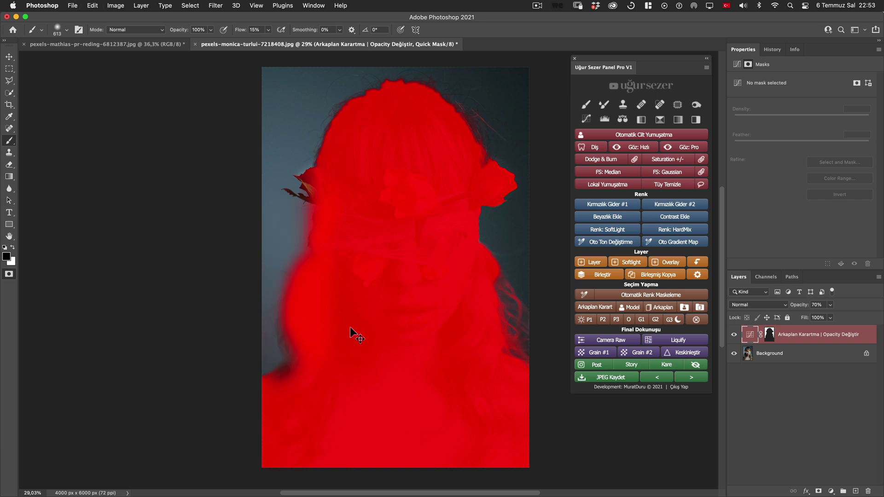
key("super+z")
key("super+z")
key("super+z")
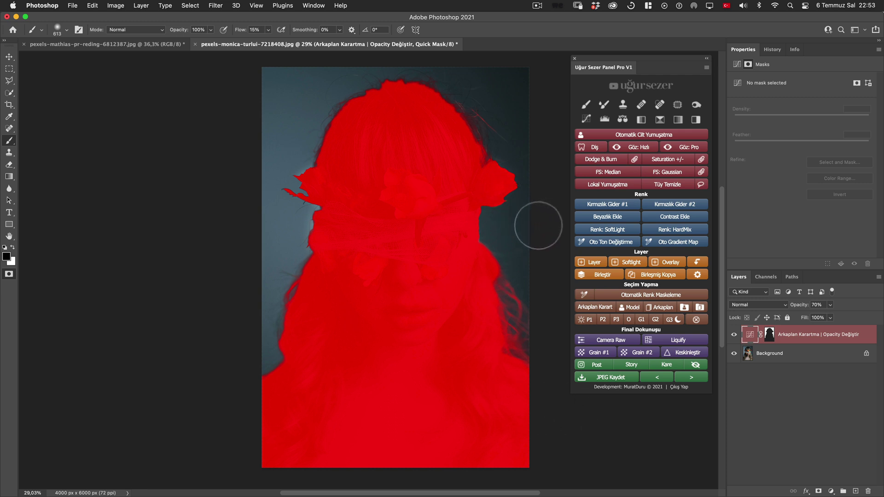
key("q")
key("x")
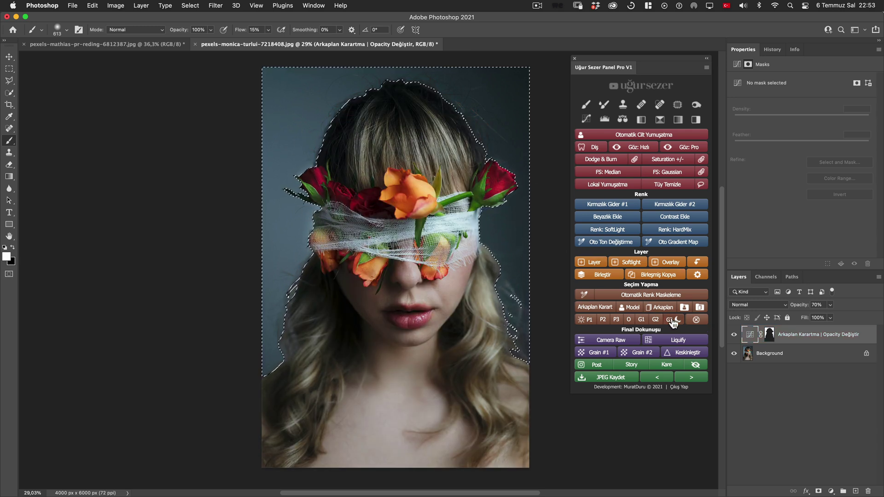
- Deselect the area around the subject and toggle the darkening layer to compare
left_click(699, 323)
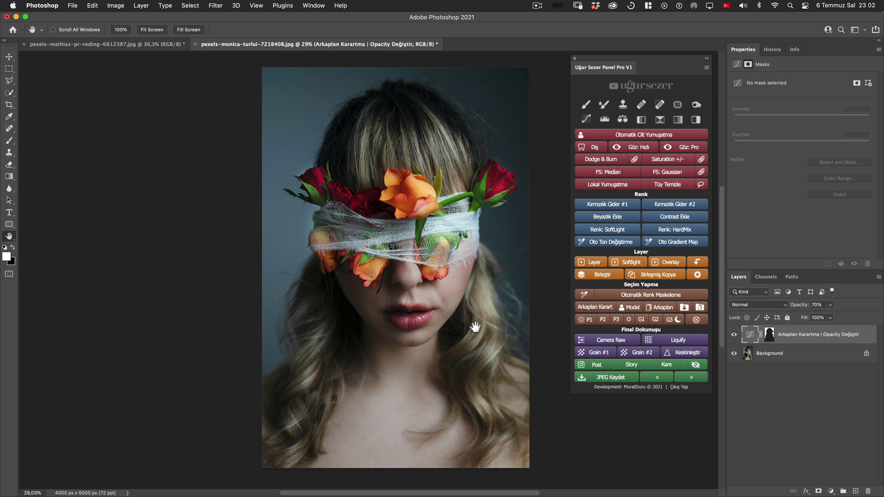
left_click(734, 335)
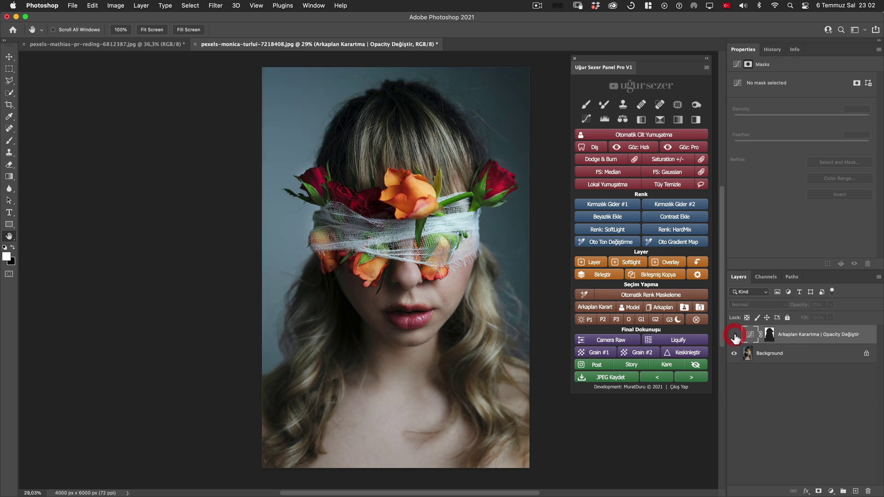
- Retone the backdrop from #465E6C to a deeper teal #315663 and compare before/after
left_click(668, 308)
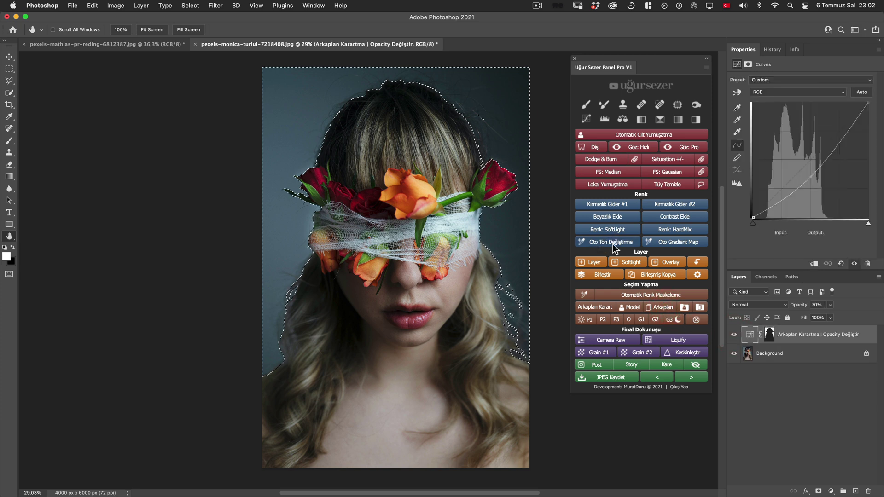
left_click(612, 244)
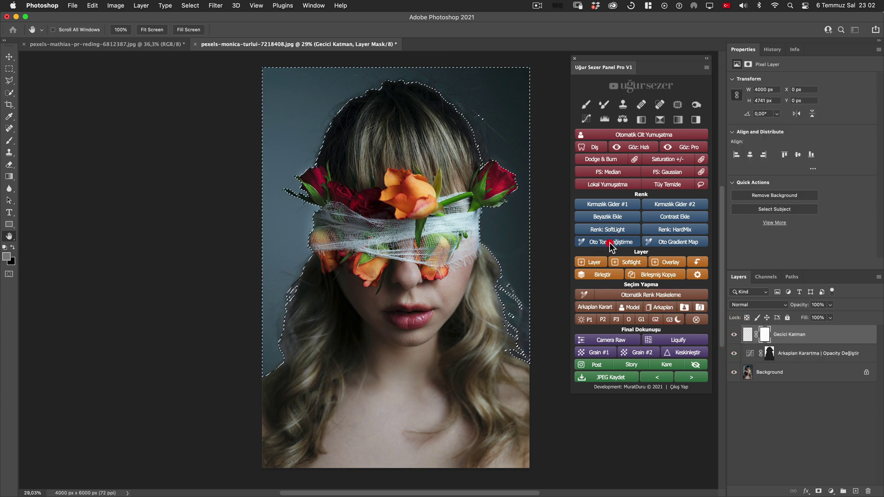
left_click(287, 123)
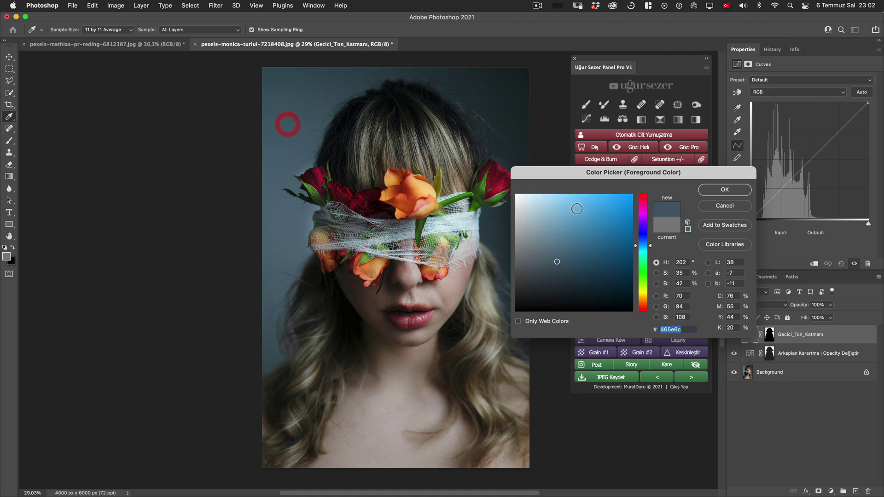
left_click(719, 193)
mouse_move(567, 285)
left_mouse_down()
mouse_move(580, 284)
mouse_move(573, 268)
left_mouse_up()
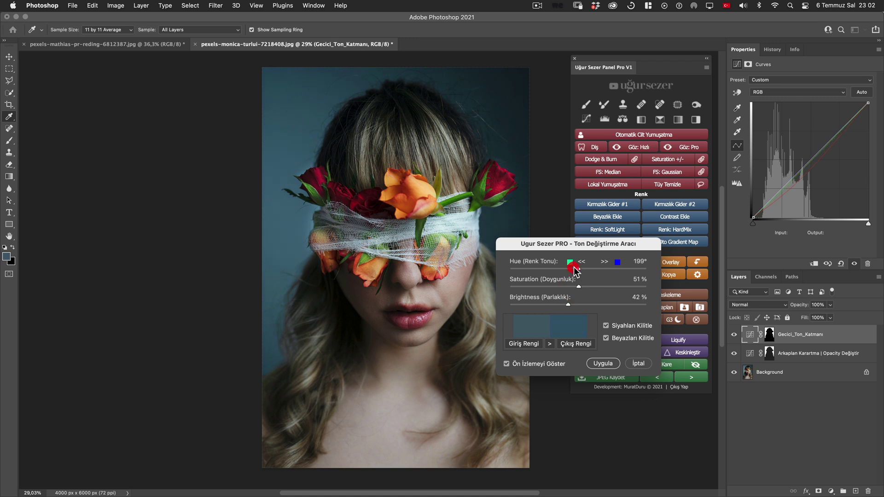
left_click(563, 304)
left_click(603, 363)
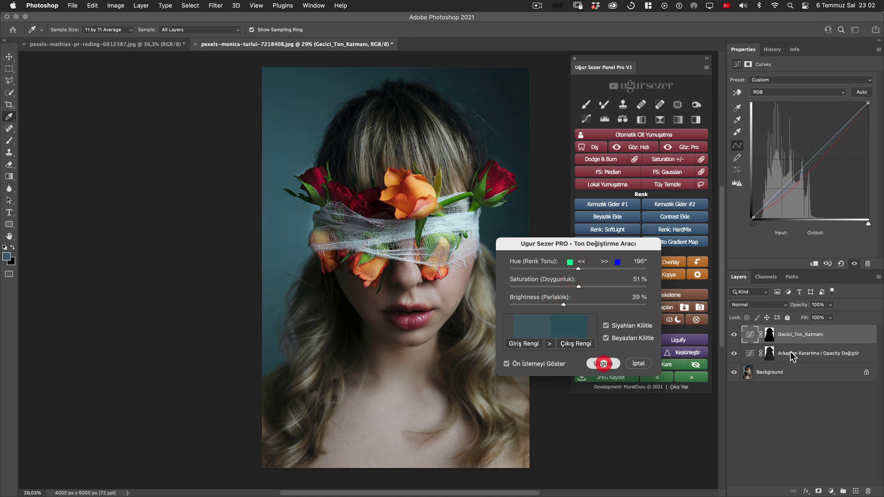
left_click(734, 335)
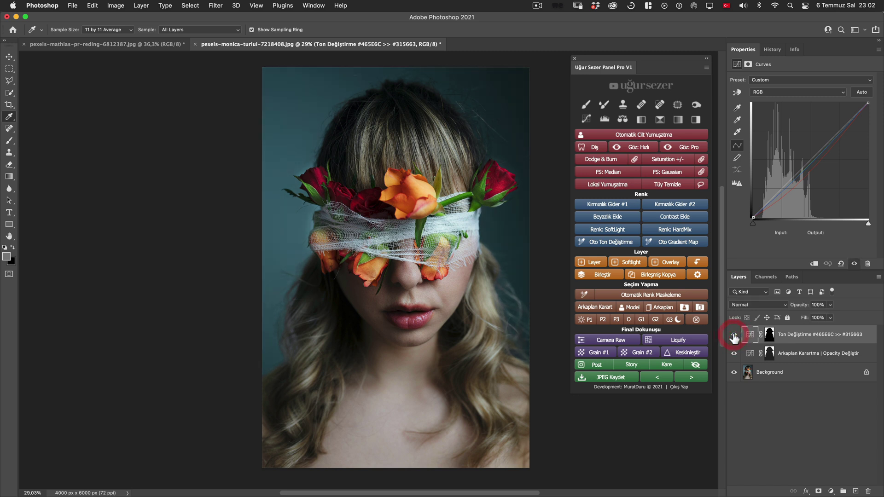
left_click(734, 335)
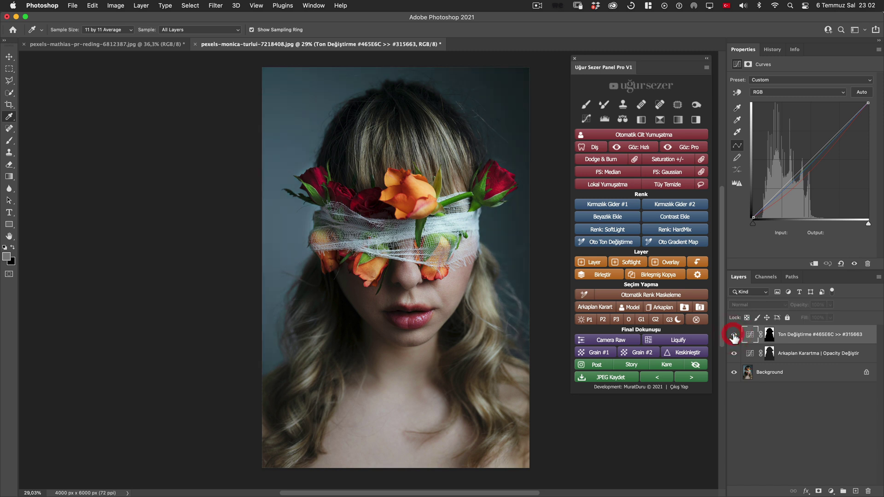
- Create the masked Arkaplan | Grup group with Color Balance and Curves layers
left_click(700, 308)
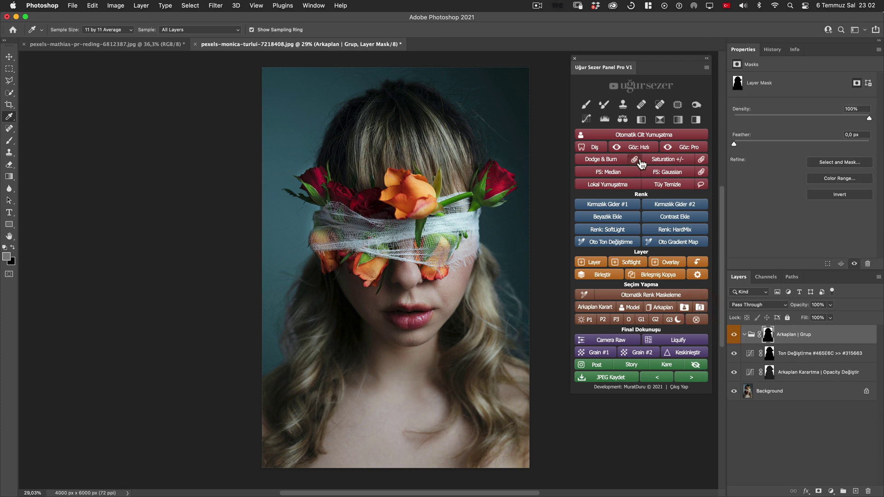
left_click(622, 119)
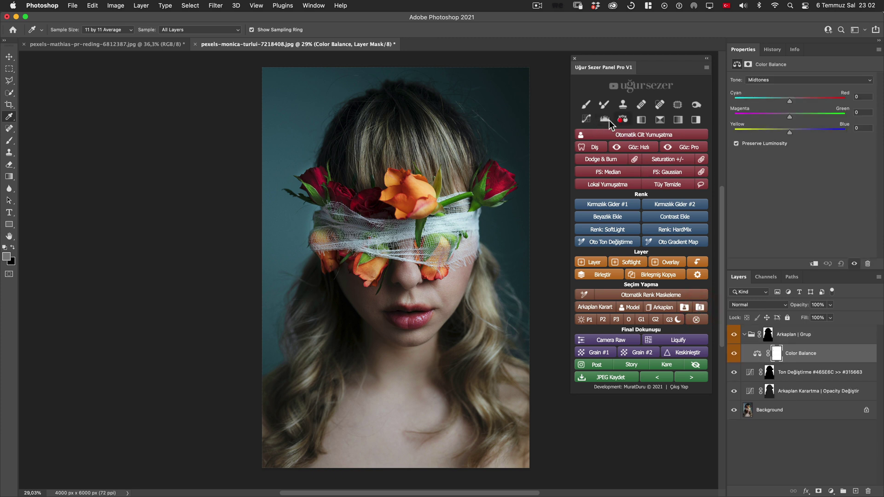
left_click(587, 119)
- Shift Color Balance shadows toward cyan and blue, then set highlights to -11, +16, 0
left_click(805, 372)
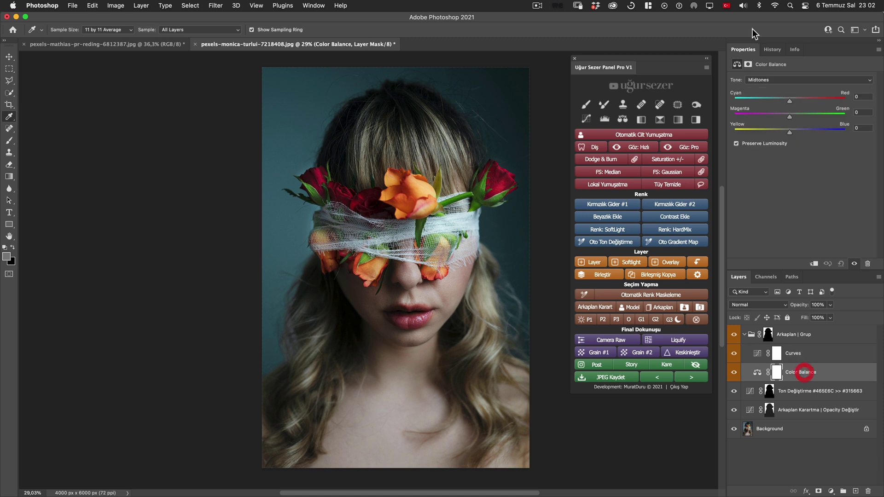
left_click(761, 80)
left_click_drag(796, 129, 796, 130)
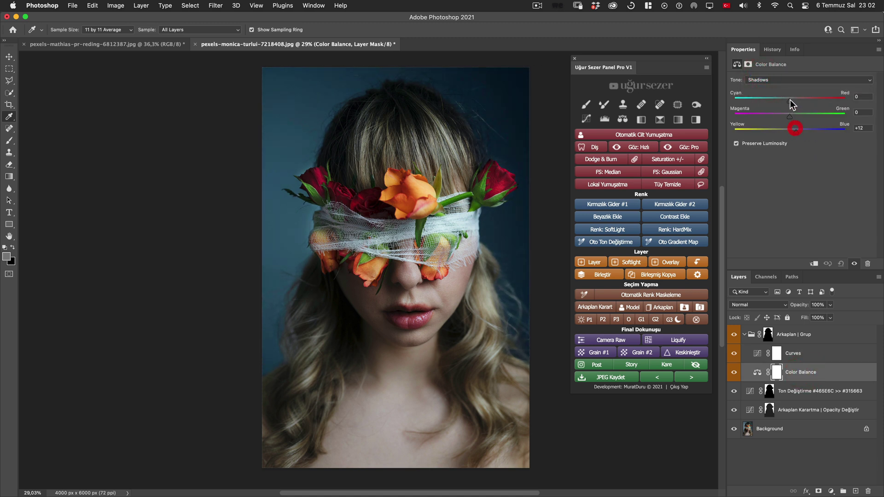
left_click_drag(790, 99, 783, 99)
left_click(783, 80)
left_click(783, 80)
left_click(780, 98)
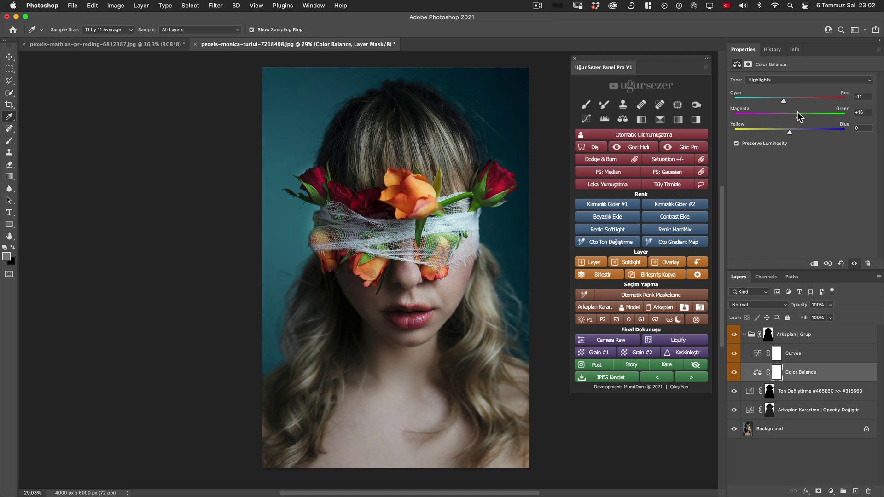
- Darken the backdrop with a two-point curve, collapse the group and compare
left_click(765, 353)
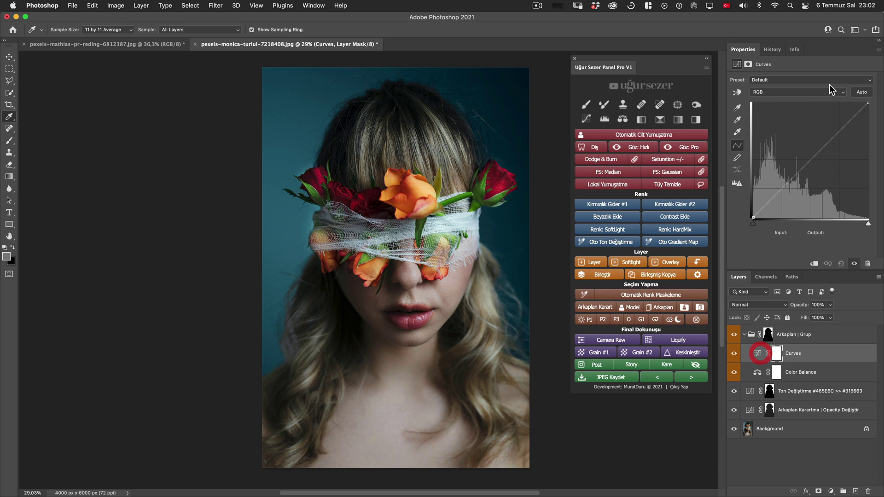
left_click(838, 132)
left_click(769, 204)
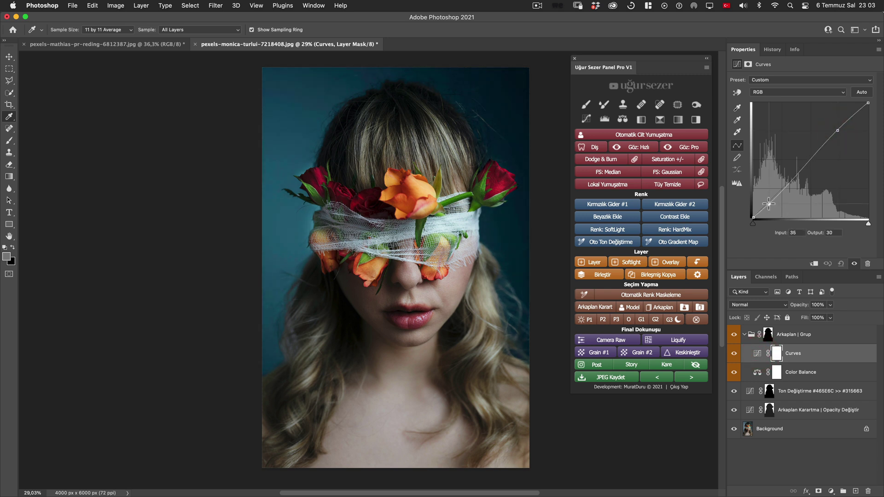
left_click(743, 334)
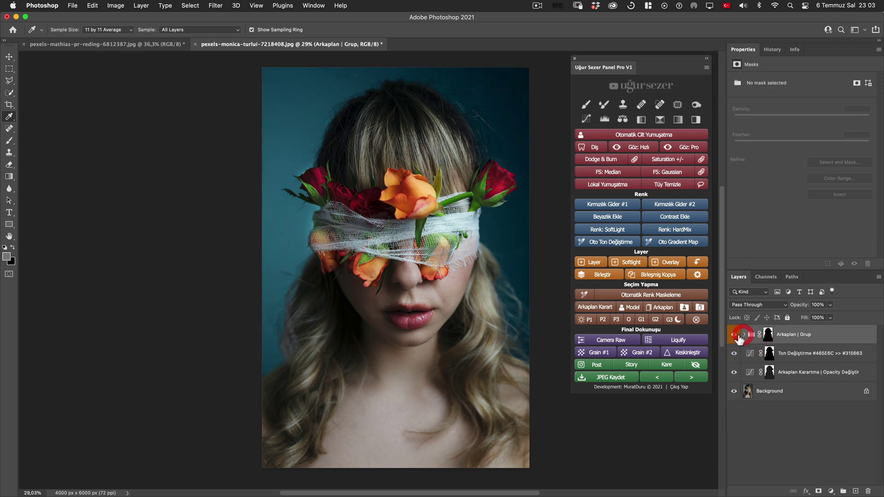
left_click(735, 335)
left_click(736, 335)
- Retone the subject's skin from #BBA498 to #BBA48E on a layer masked to her
left_click(635, 307)
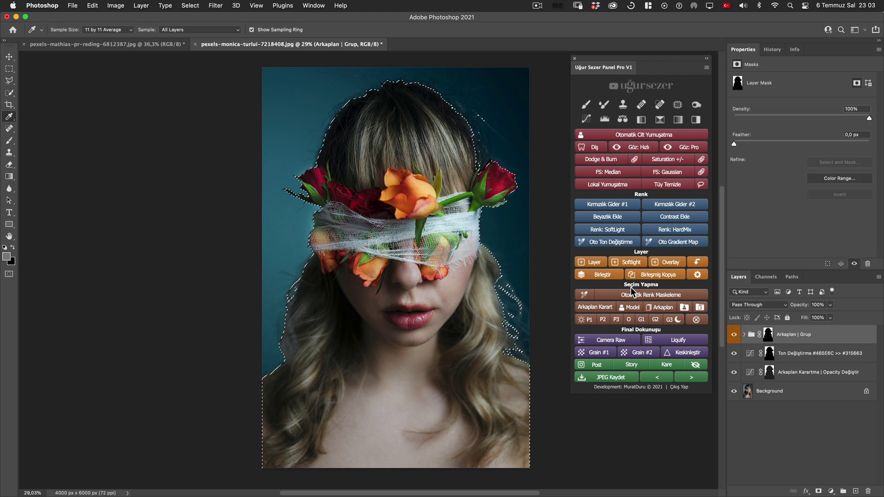
left_click(632, 294)
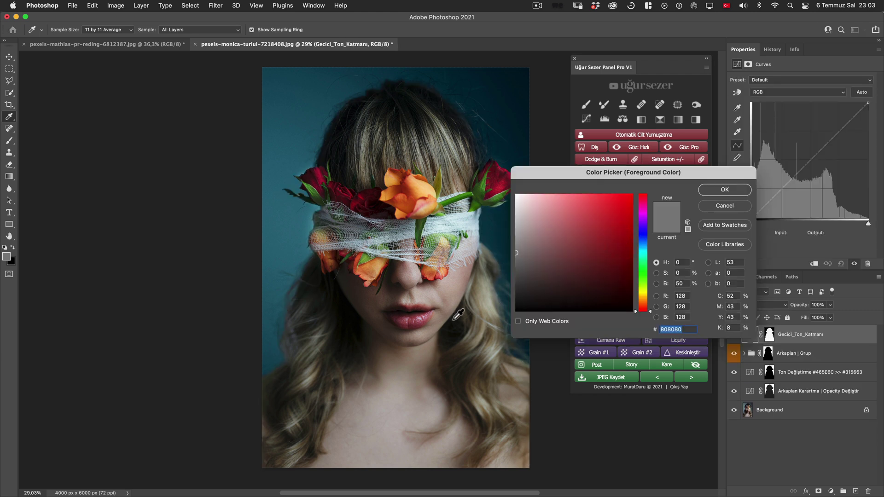
left_click(454, 289)
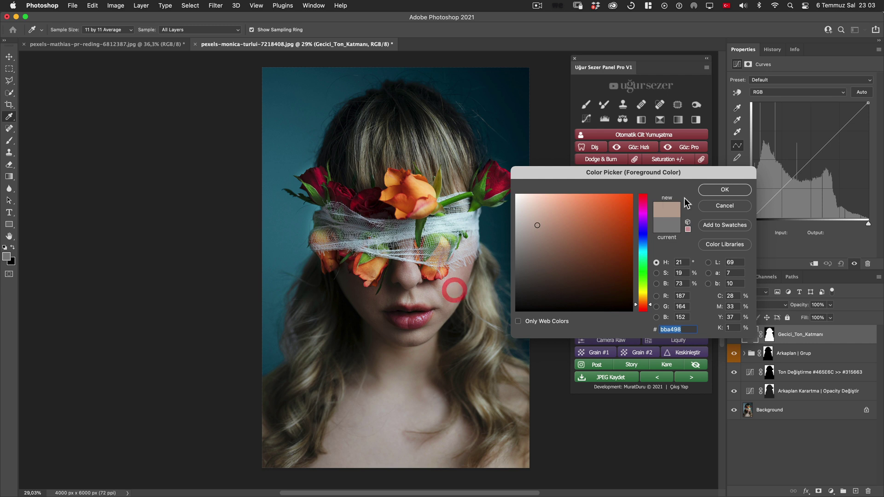
left_click(725, 189)
mouse_move(543, 286)
left_mouse_down()
mouse_move(582, 270)
mouse_move(579, 282)
left_mouse_up()
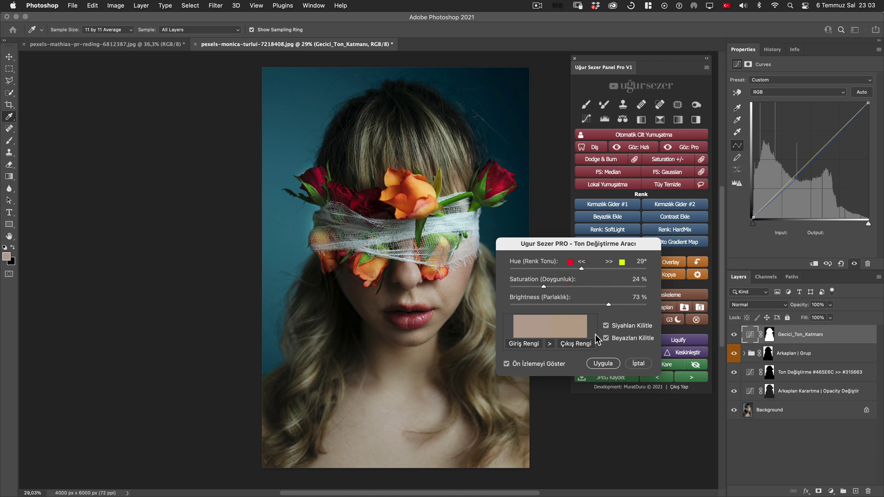
left_click(607, 363)
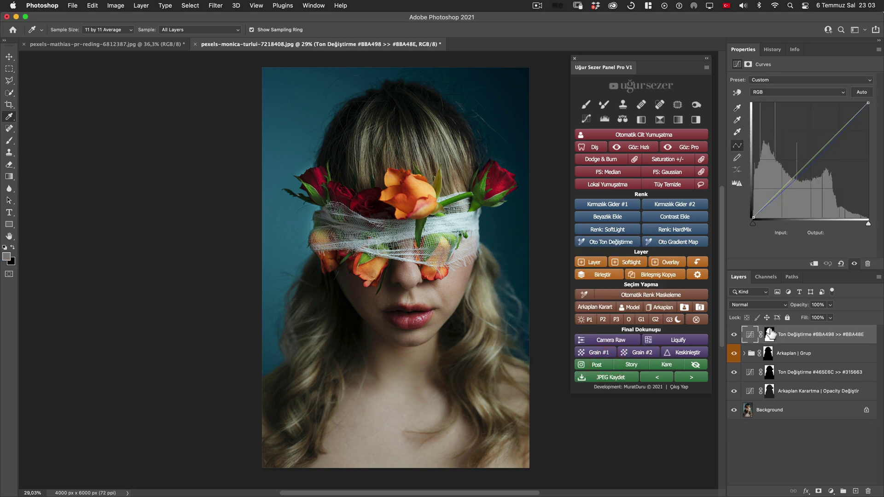
- Create the Model group with a Contrast Ekle curve and a Hard Mix fill at 2%
left_click(684, 308)
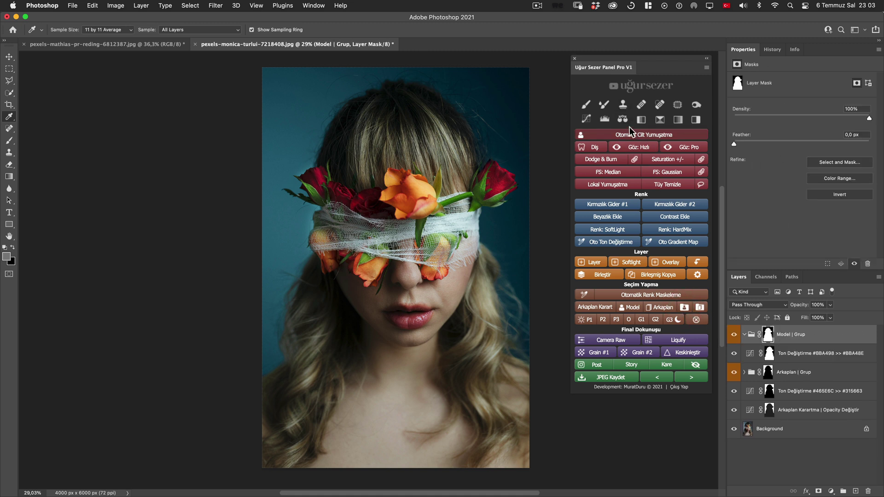
left_click(680, 218)
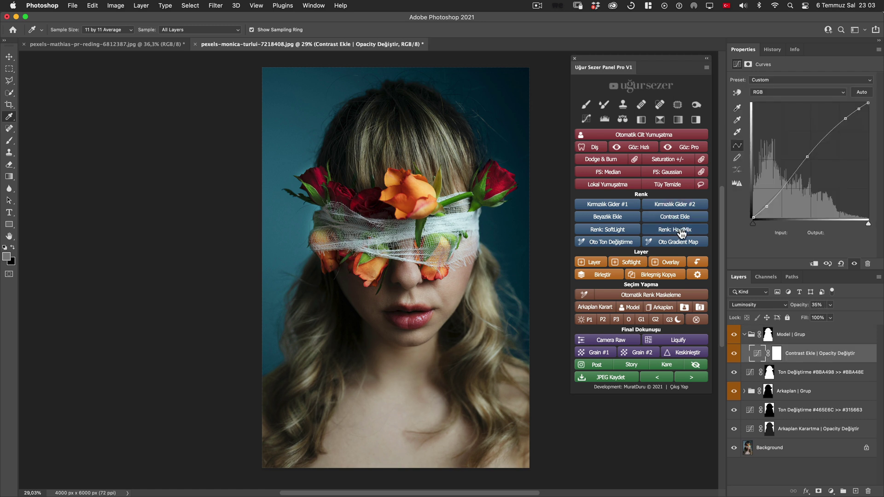
left_click(681, 232)
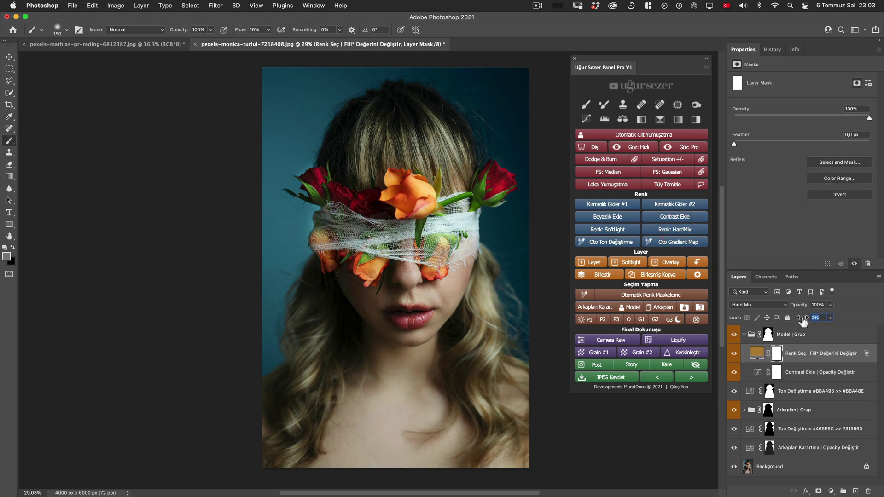
mouse_move(803, 317)
left_mouse_down()
mouse_move(876, 491)
mouse_move(868, 492)
left_mouse_up()
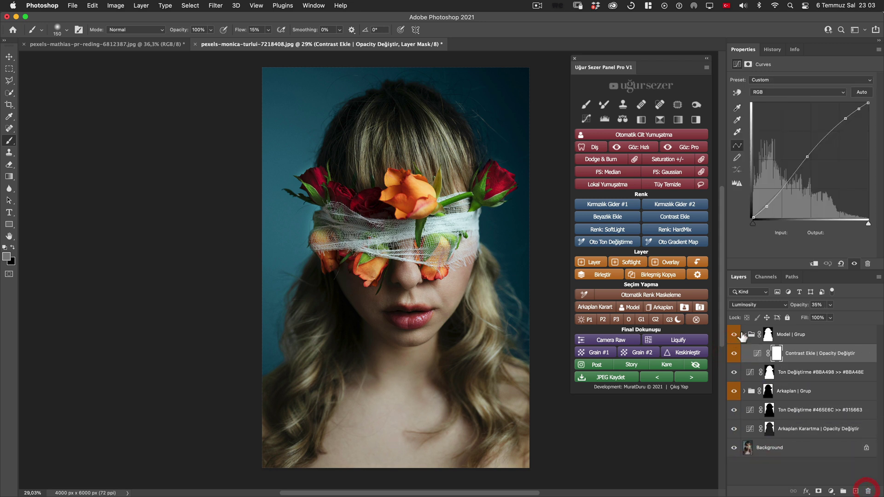
- Add Color Balance with highlights Cyan/Red at -6, then collapse the group
left_click(641, 120)
left_click(768, 80)
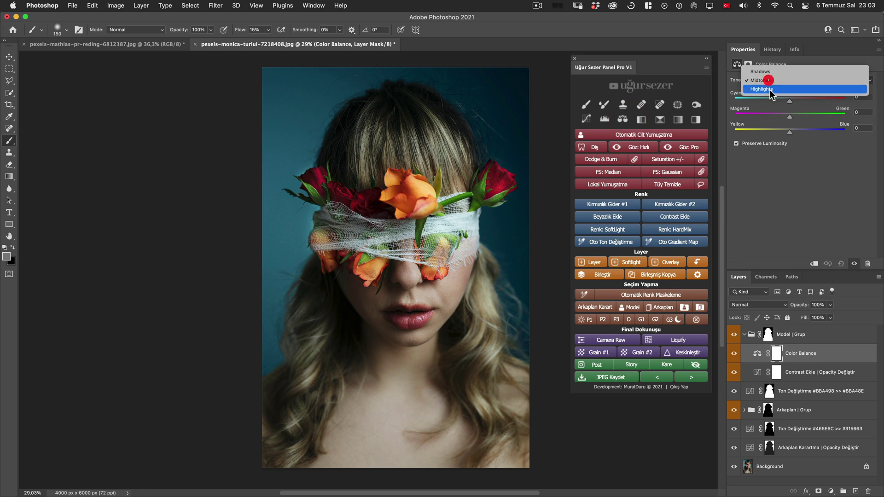
left_click_drag(789, 101, 790, 116)
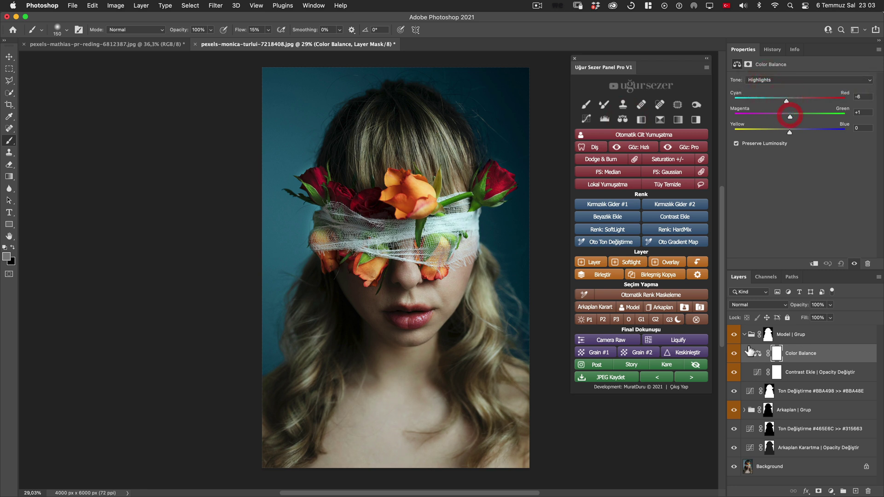
left_click(745, 335)
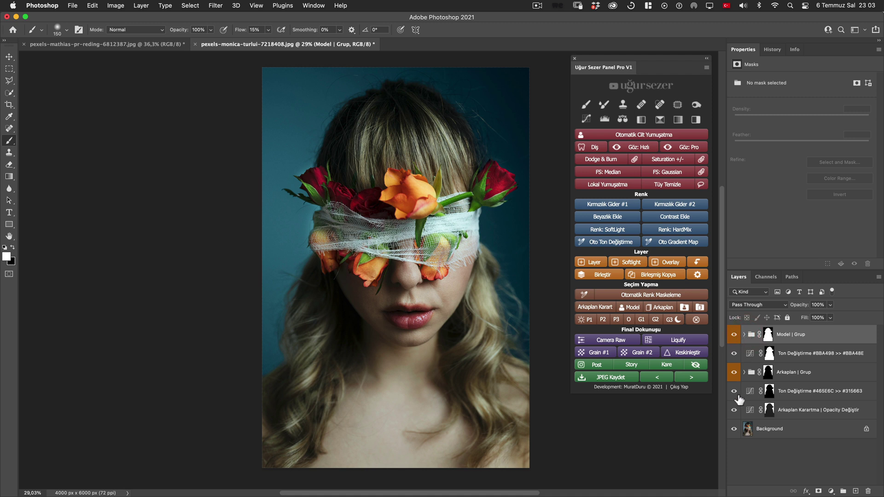
left_click(735, 430)
left_click(734, 429)
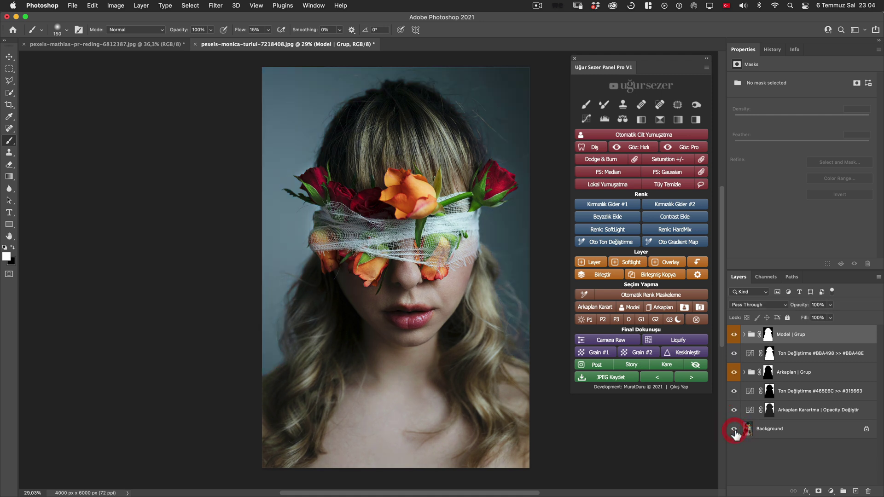
left_click(735, 430)
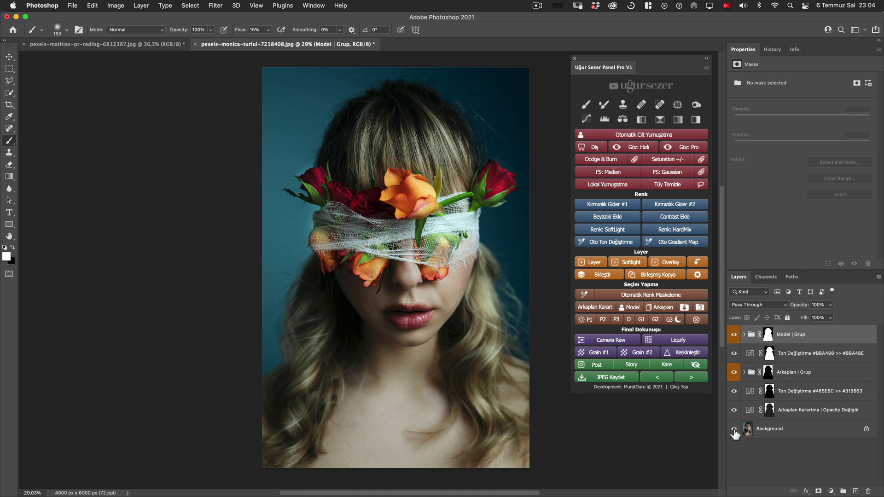
left_click(735, 430, "alt")
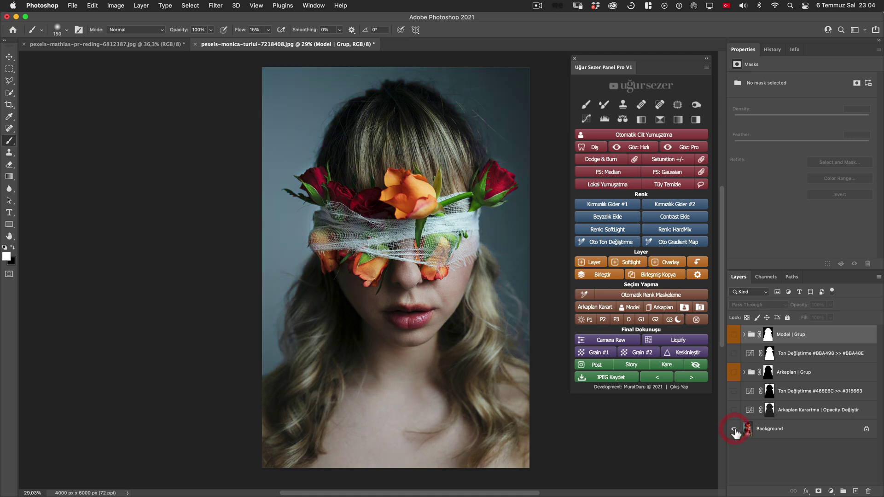
left_click(734, 430, "alt")
left_click(735, 429, "alt")
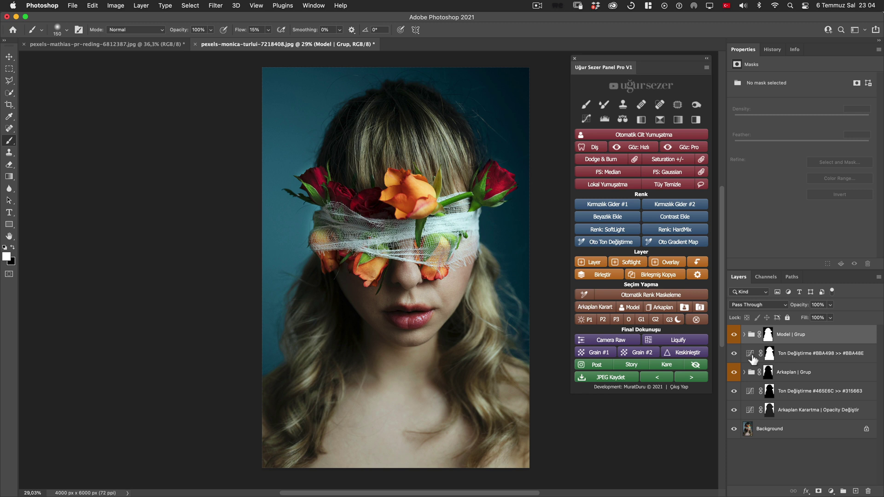
left_click(734, 428, "alt")
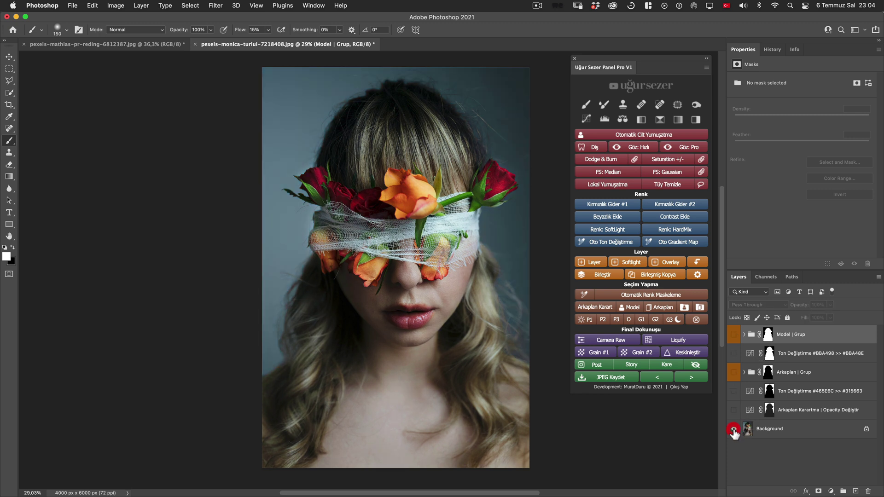
left_click(734, 428)
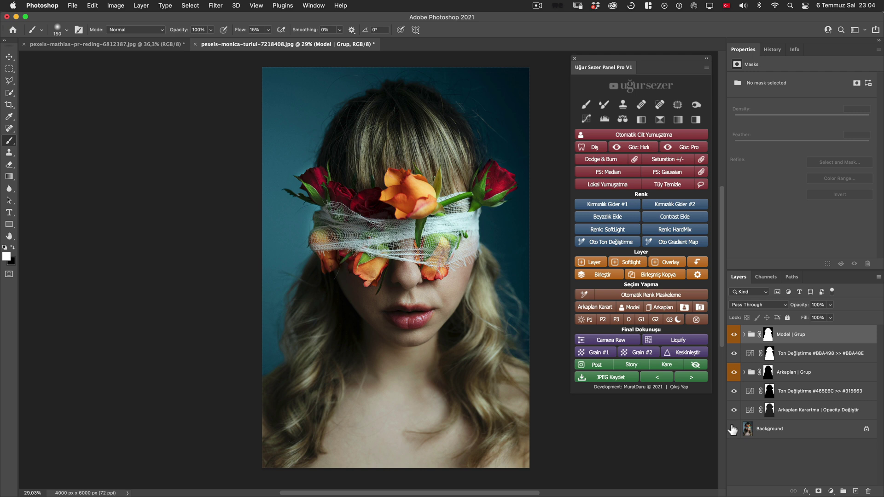
left_click(734, 429, "alt")
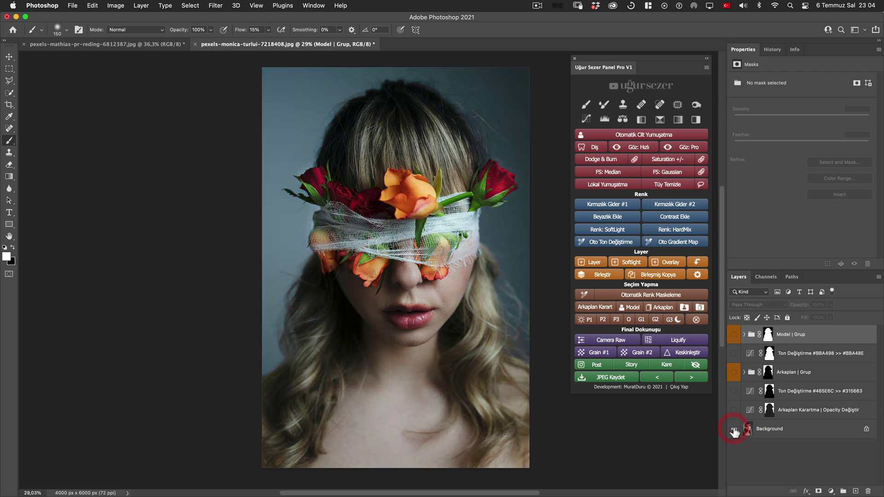
left_click(734, 429, "alt")
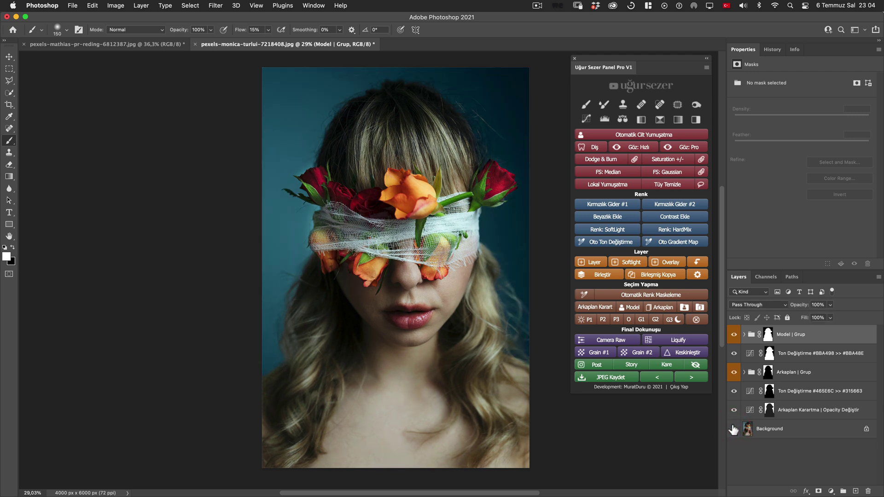
left_click(734, 428)
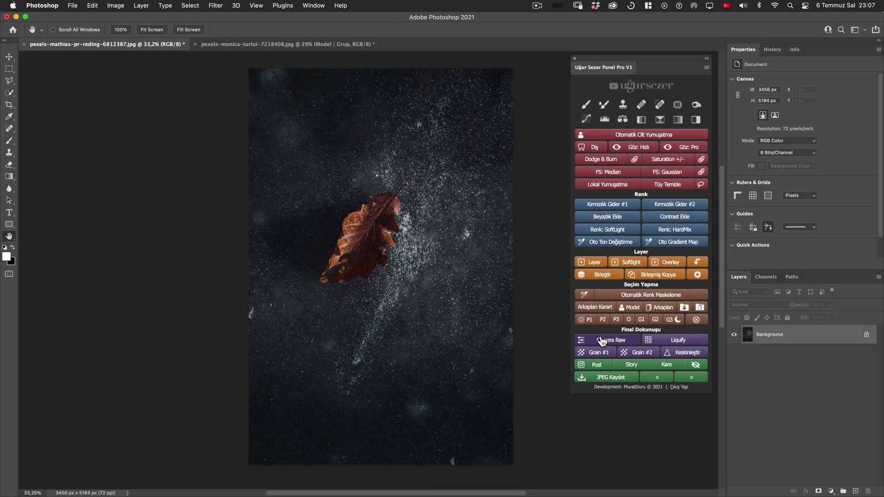
- Create the leaf's masked Arkaplan group and shift Color Balance shadows toward cyan
left_click(700, 309)
left_click(622, 120)
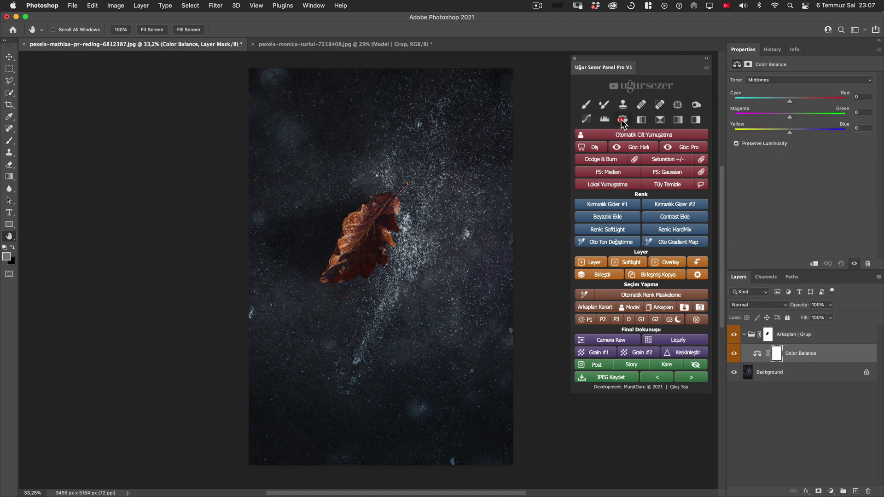
left_click(586, 119)
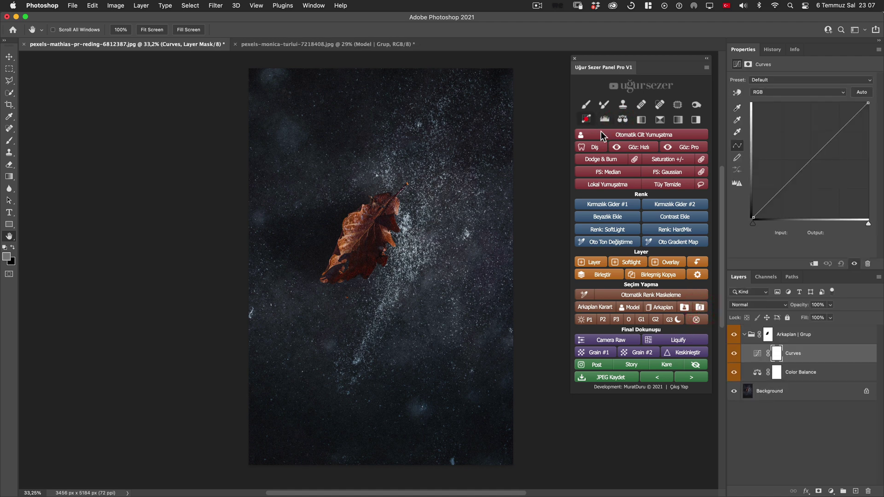
left_click(758, 373)
left_click(782, 80)
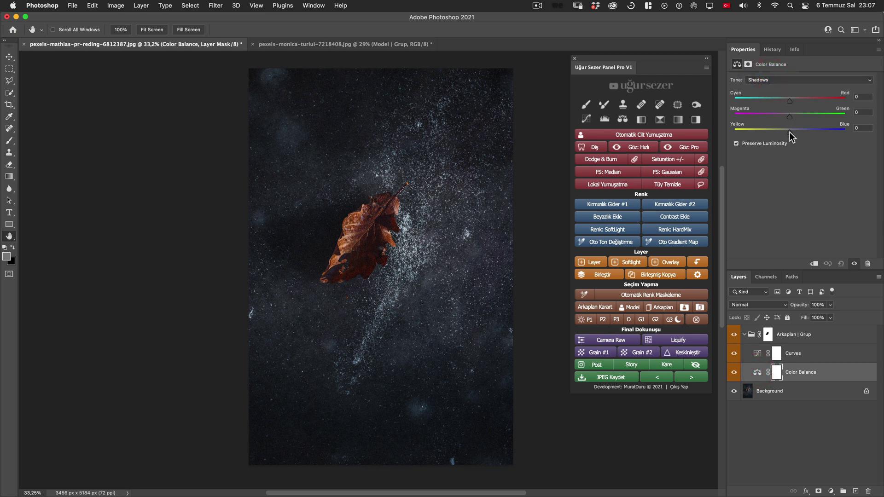
left_click_drag(790, 100, 784, 101)
- Raise the background curve's highlights, lower its shadows, and collapse the group
left_click(760, 354)
left_click_drag(839, 132, 836, 121)
left_click(772, 198)
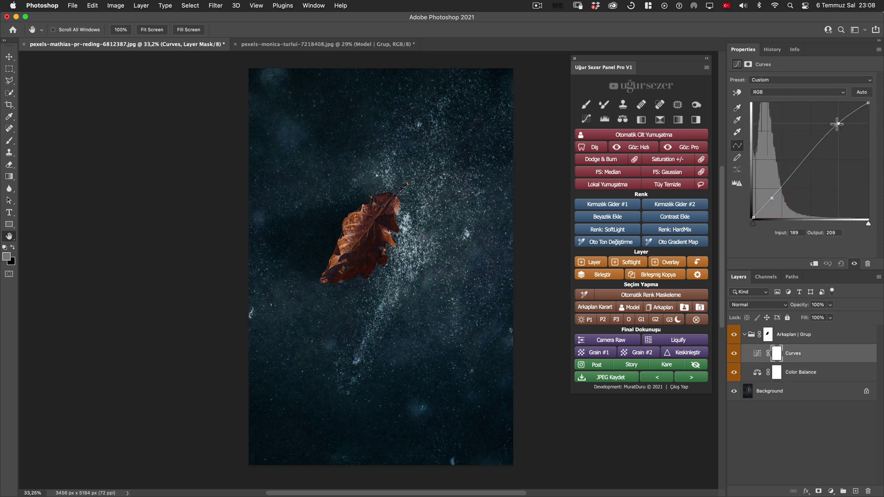
left_click_drag(770, 201, 771, 200)
left_click(744, 334)
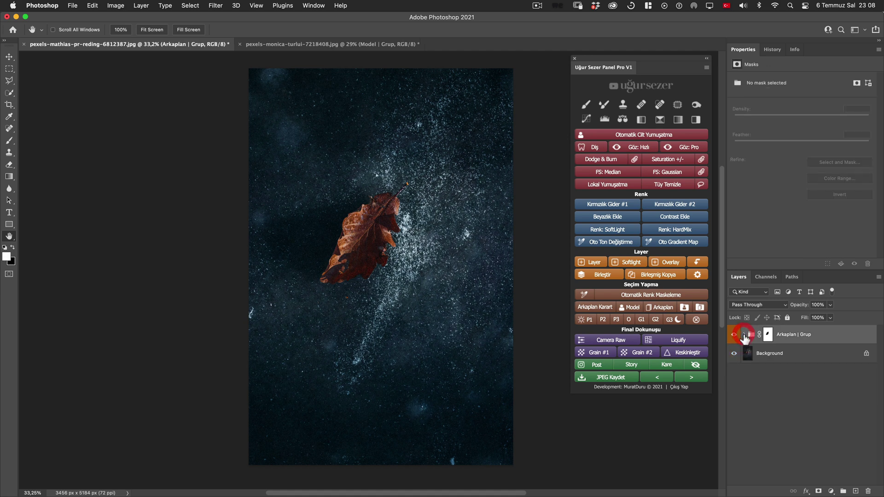
- Recolour the leaf from #965225 to #91501A (hue 26°, brightness 57%) with Oto Ton Değiştirme
left_click(633, 308)
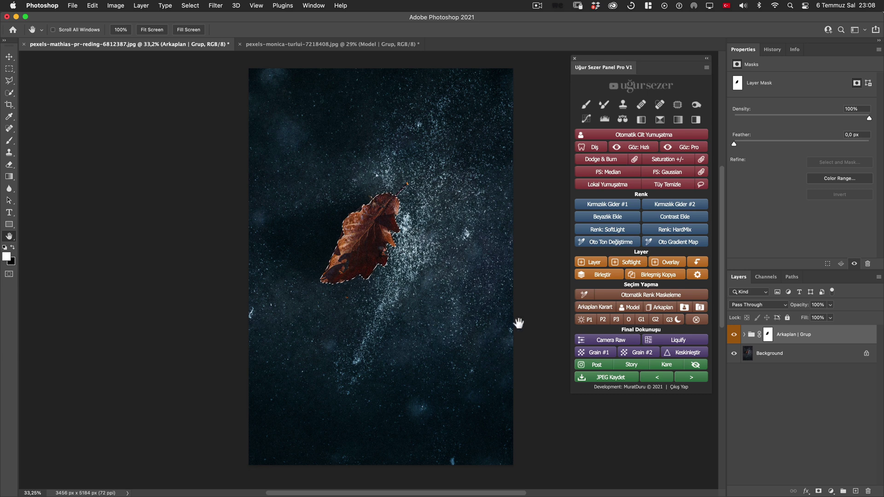
left_click(613, 242)
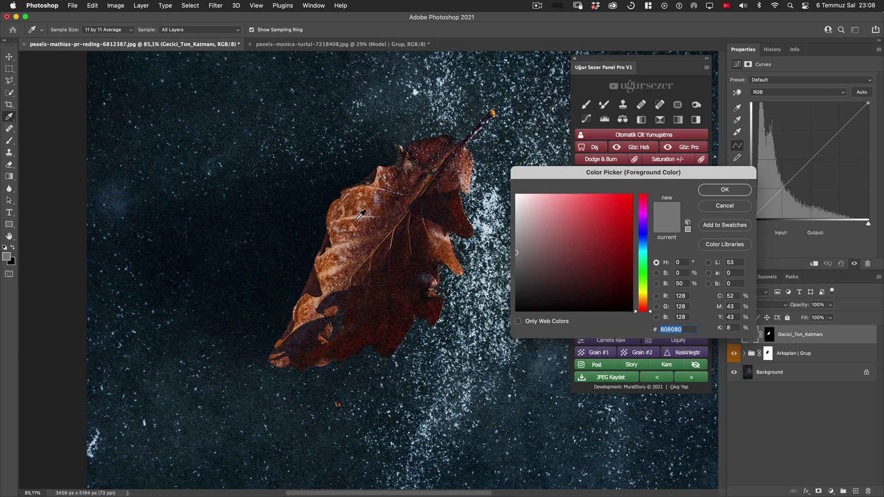
left_click_drag(357, 218, 352, 199)
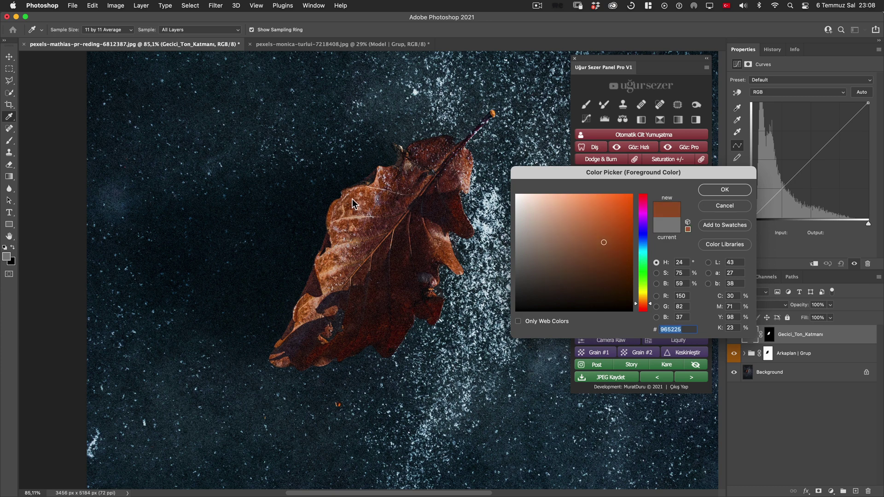
left_click(717, 193)
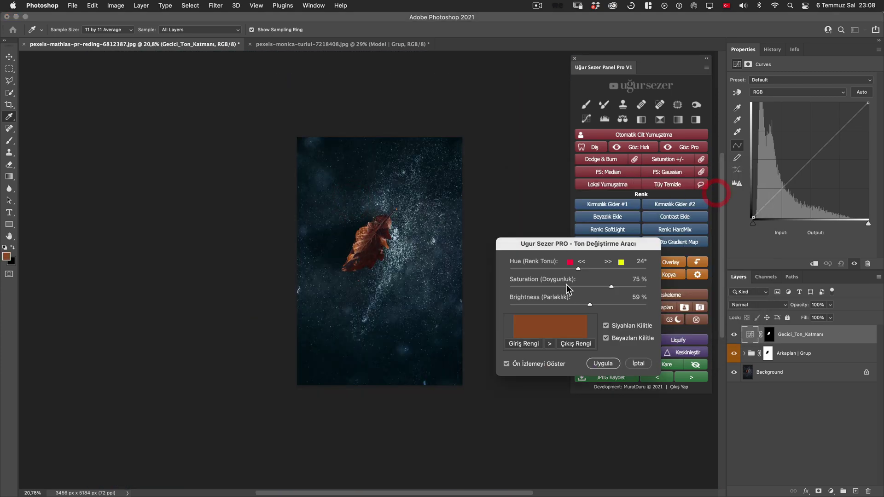
left_click(619, 286)
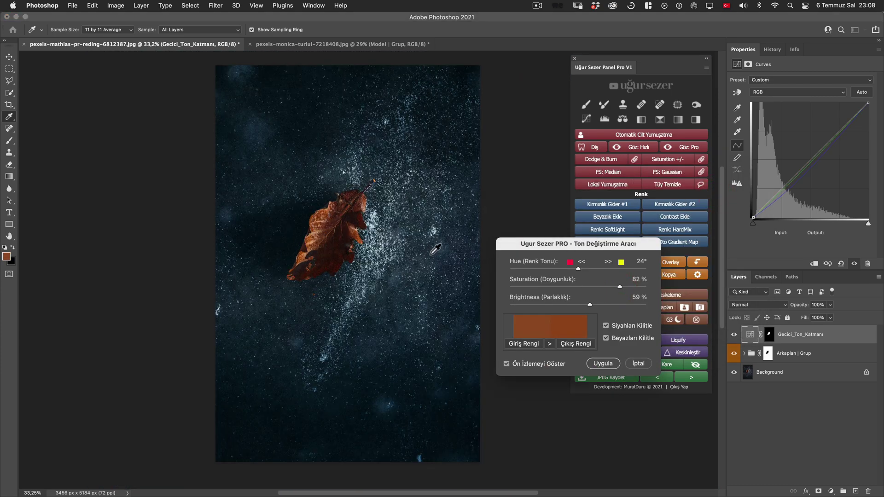
left_click(579, 269)
left_click_drag(590, 305, 587, 305)
left_click(602, 359)
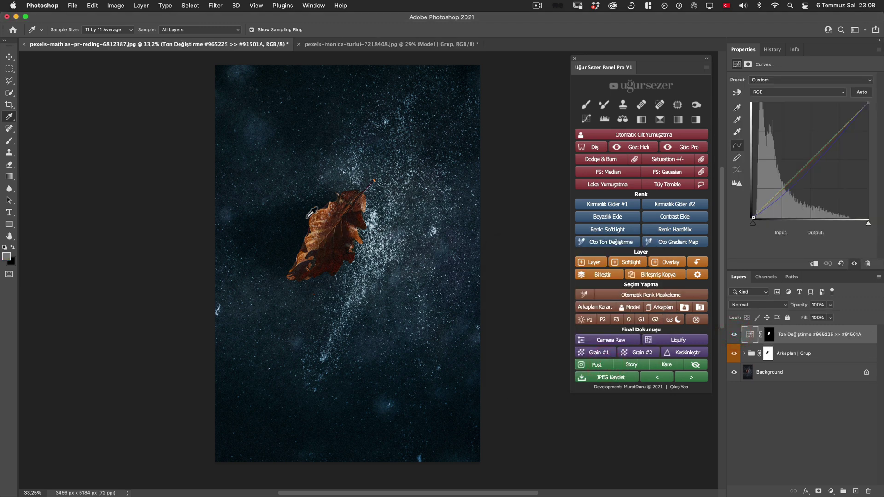
- Add a 'Contrast Ekle' Luminosity curves layer over the leaf at 100% opacity
left_click(633, 307)
left_click(674, 217)
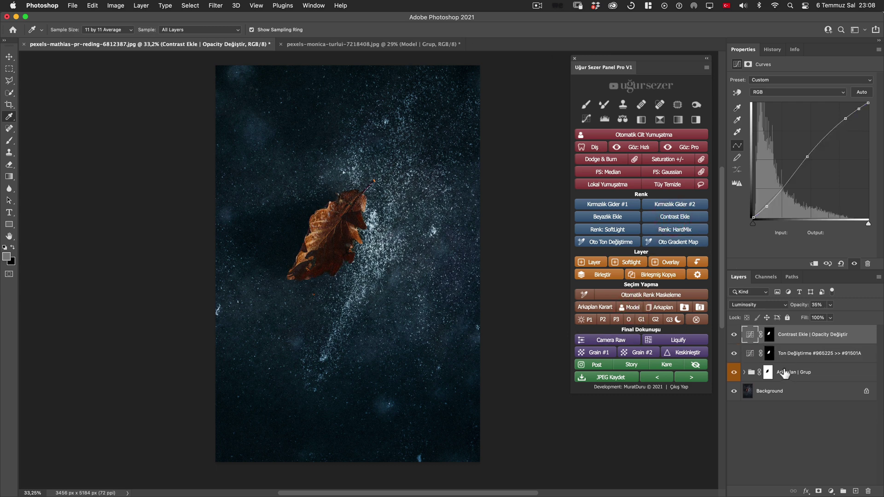
left_click_drag(799, 306, 807, 309)
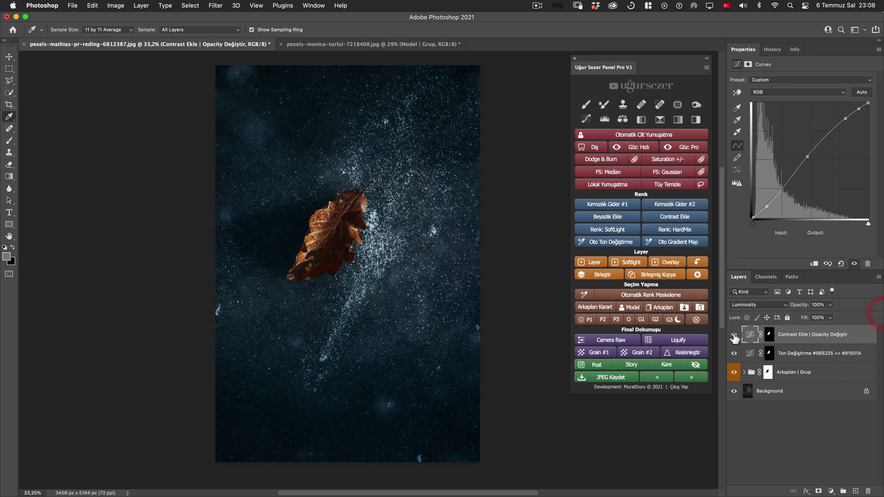
left_click(734, 336)
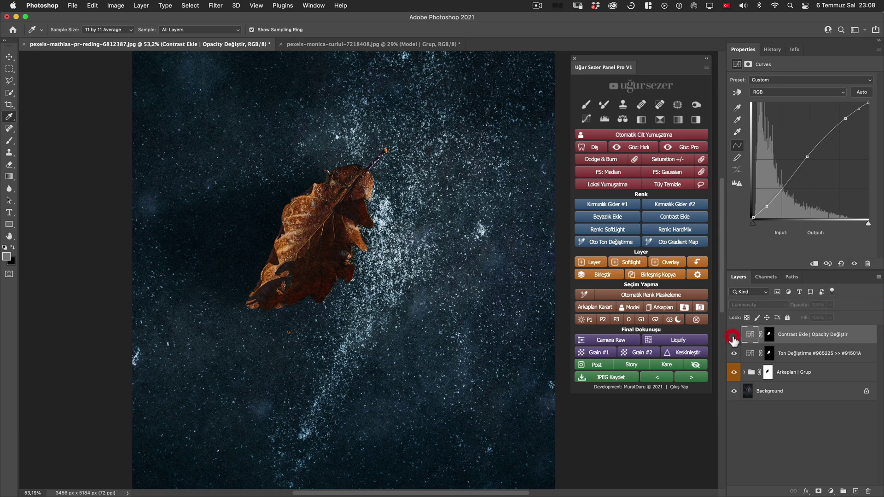
left_click(734, 336)
left_click(734, 336)
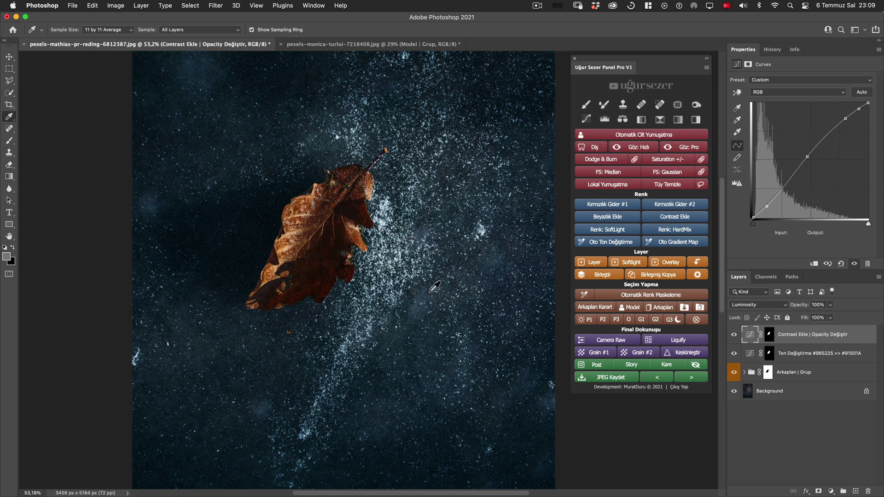
scroll(435, 287, "down", 3)
scroll(437, 312, "up", 1)
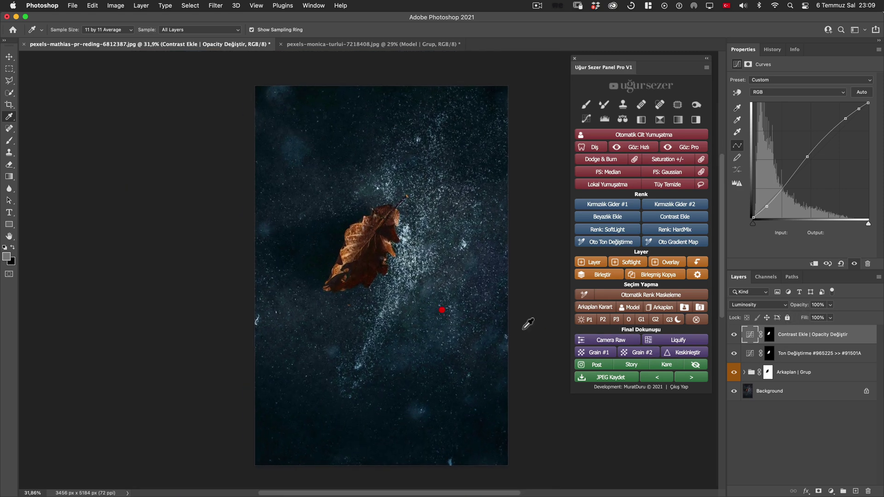
left_click(734, 392, "alt")
left_click(734, 391, "alt")
left_click(734, 391, "alt")
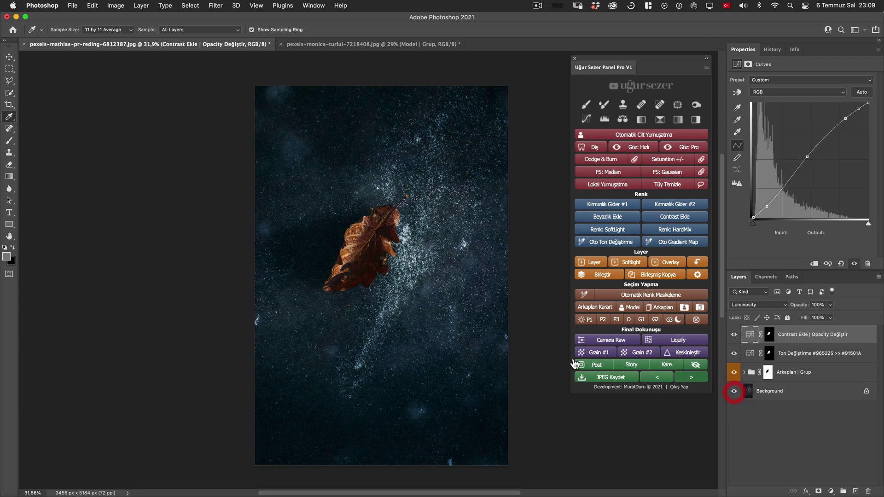
scroll(424, 251, "up", 1)
scroll(424, 250, "up", 2)
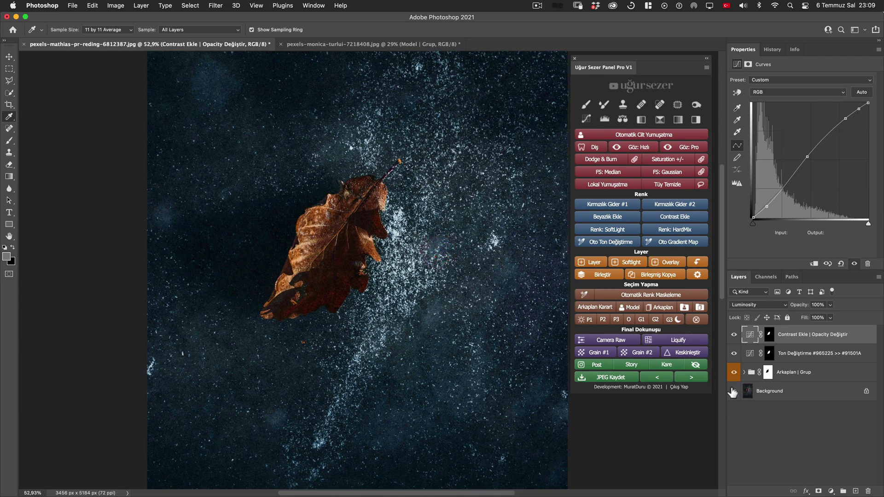
left_click(735, 392, "alt")
left_click(734, 392, "alt")
left_click_drag(402, 313, 366, 309)
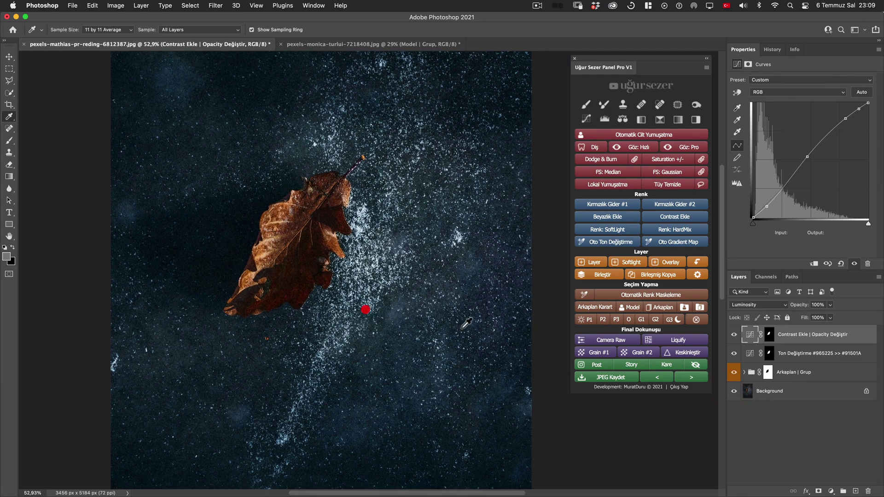